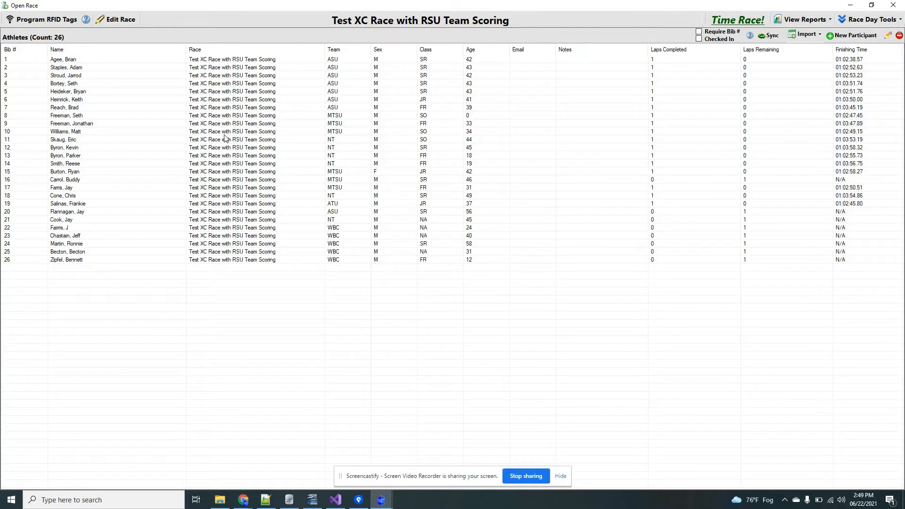
Step: Verify the age and gender of the athletes in the Test XC Race list and review the flagged entries
right_click(225, 135)
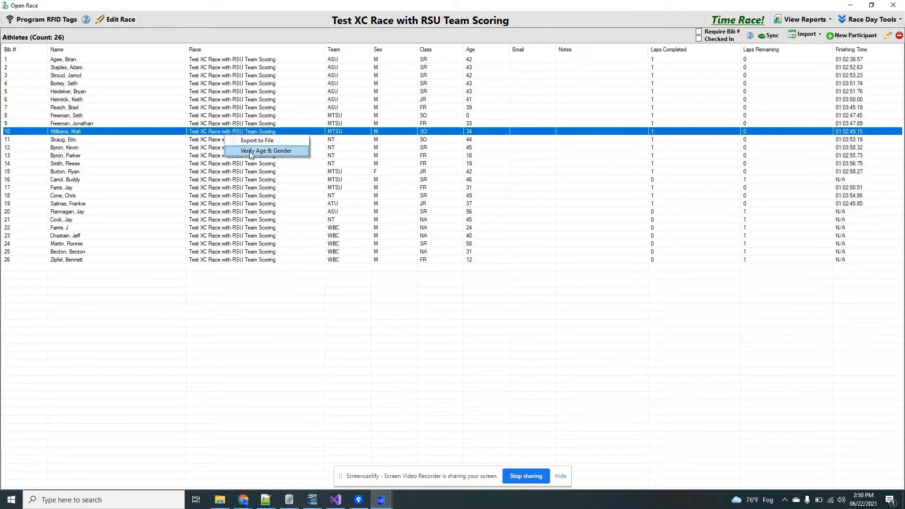
left_click(258, 151)
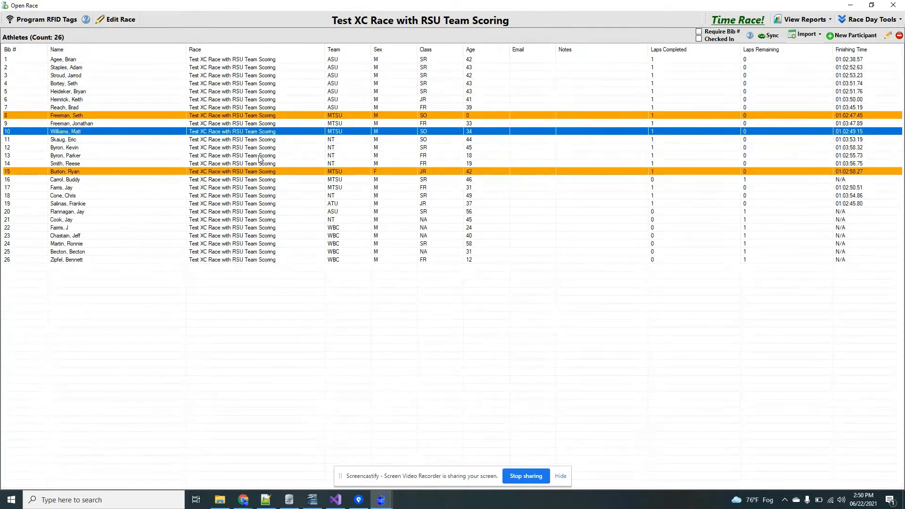
left_click(266, 190)
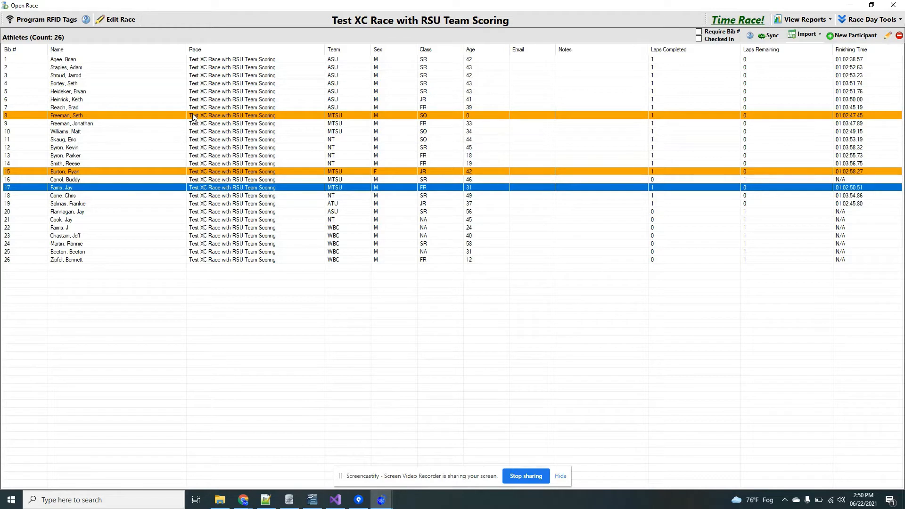
left_click(185, 171)
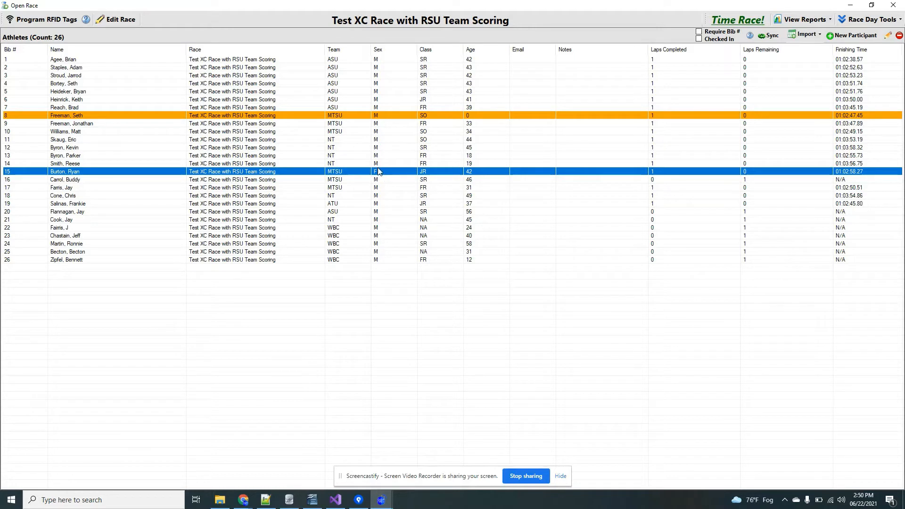
left_click(228, 204)
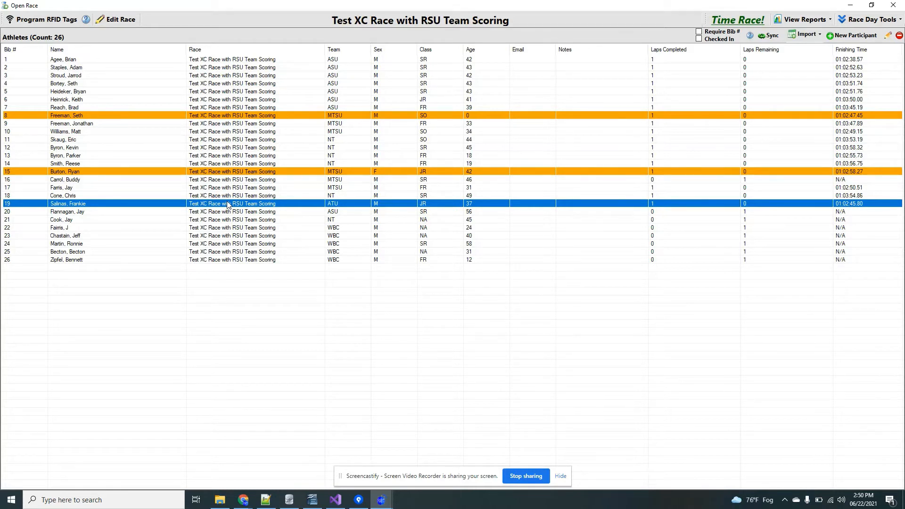
left_click(250, 195)
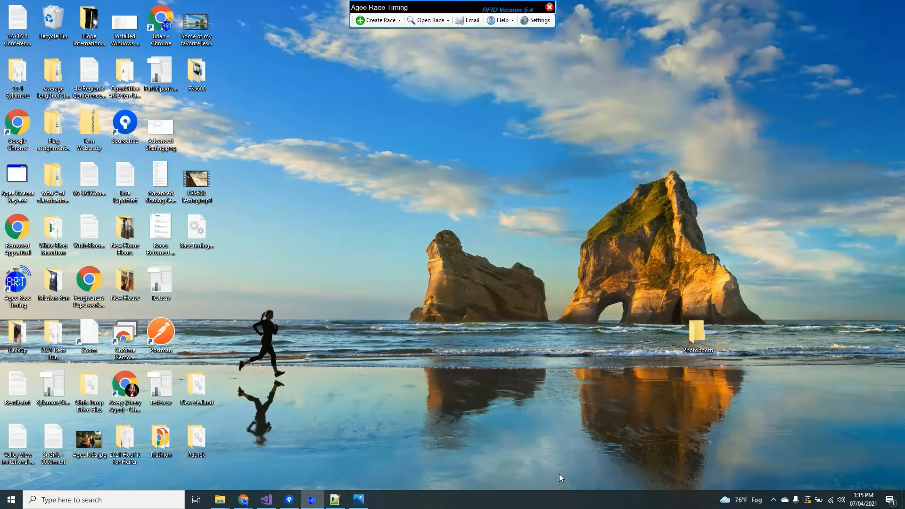
Step: Open the 1 Mile Test race for editing and view its timer's notes and the accompanying tips
left_click(431, 21)
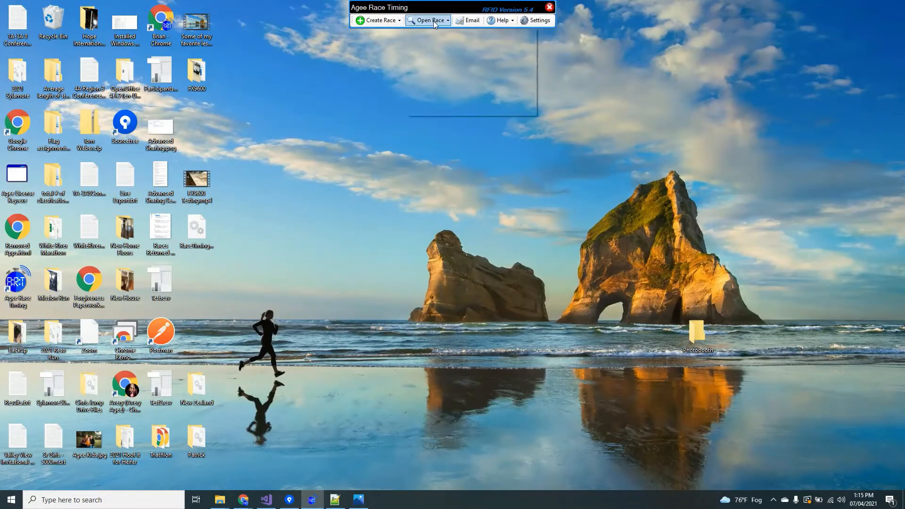
left_click(443, 58)
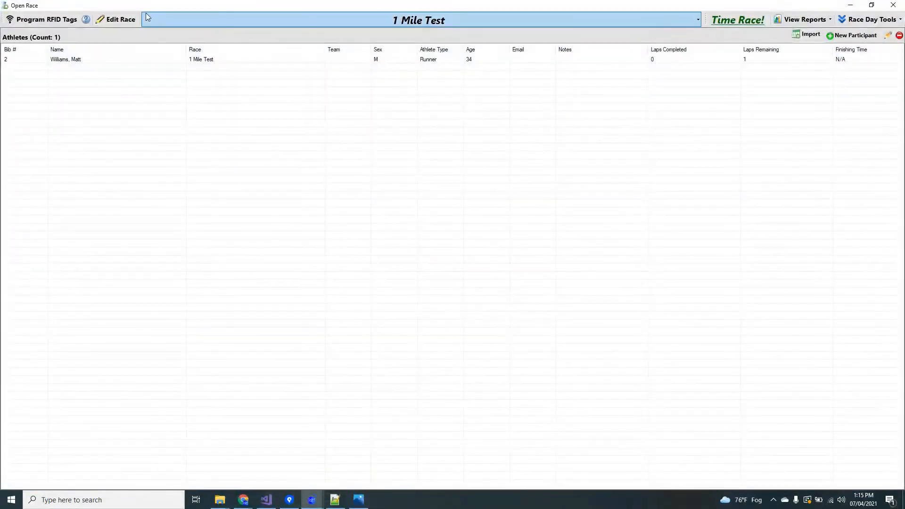
left_click(115, 20)
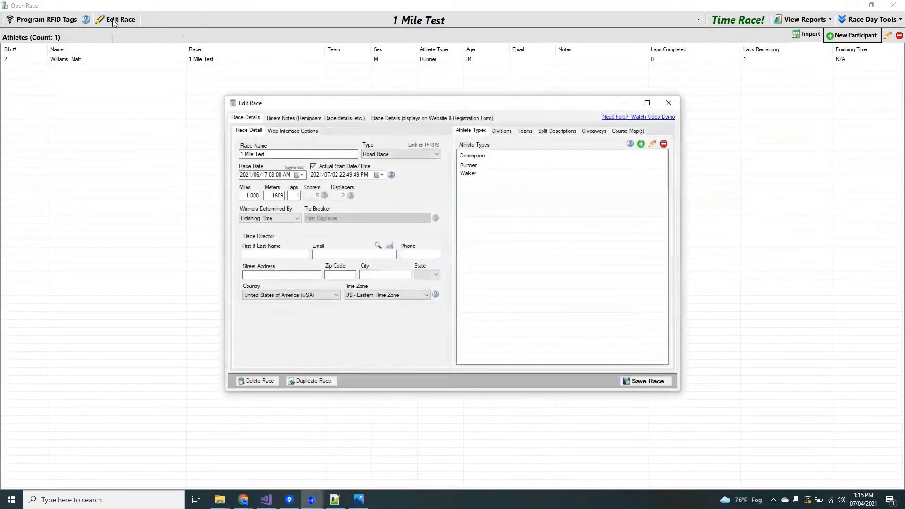
left_click(305, 118)
left_click(303, 158)
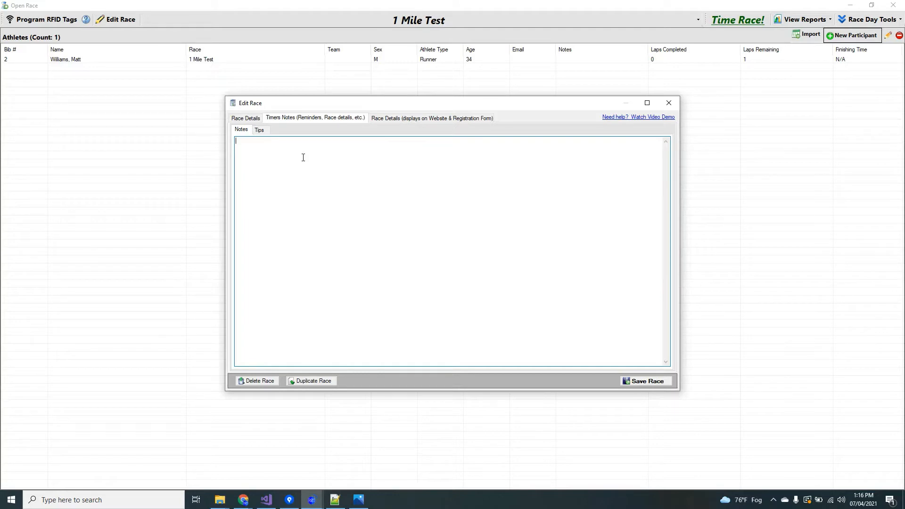
left_click(260, 131)
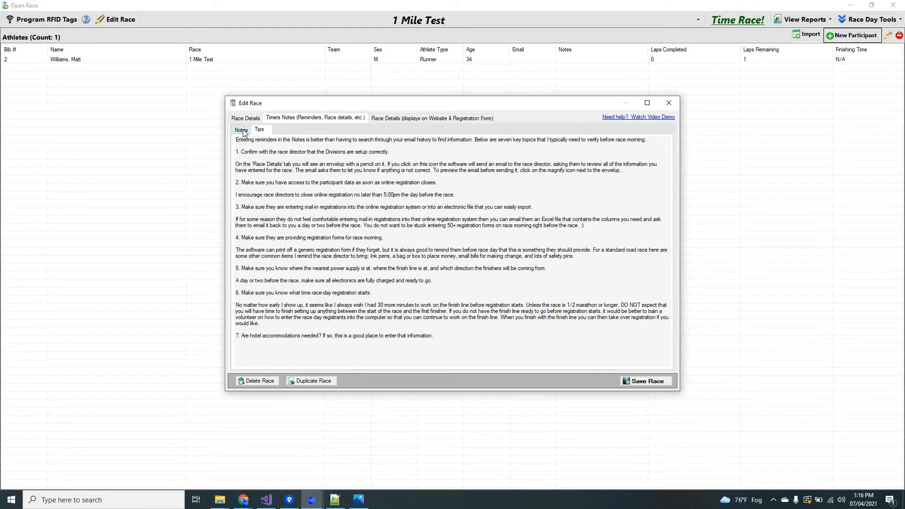
left_click(241, 130)
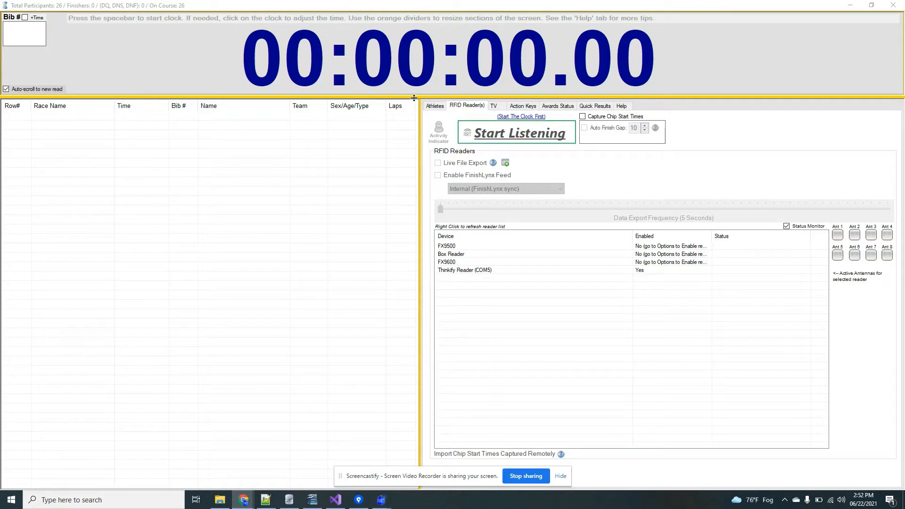
Step: Enable capturing of chip start times and start listening on the RFID readers
left_click(434, 106)
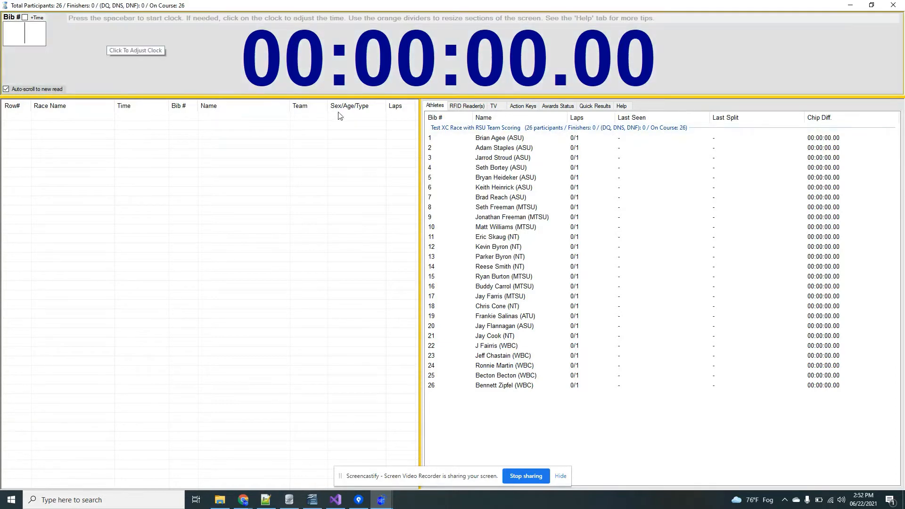
left_click(460, 106)
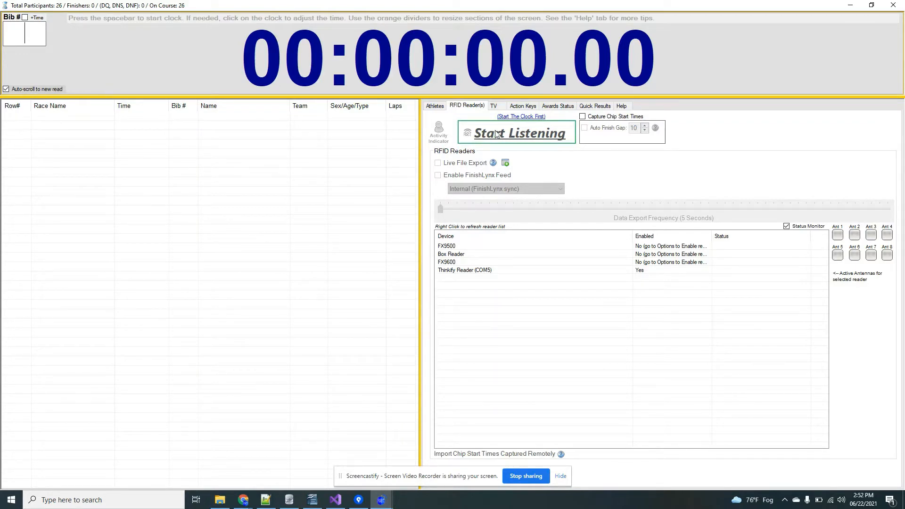
left_click(583, 118)
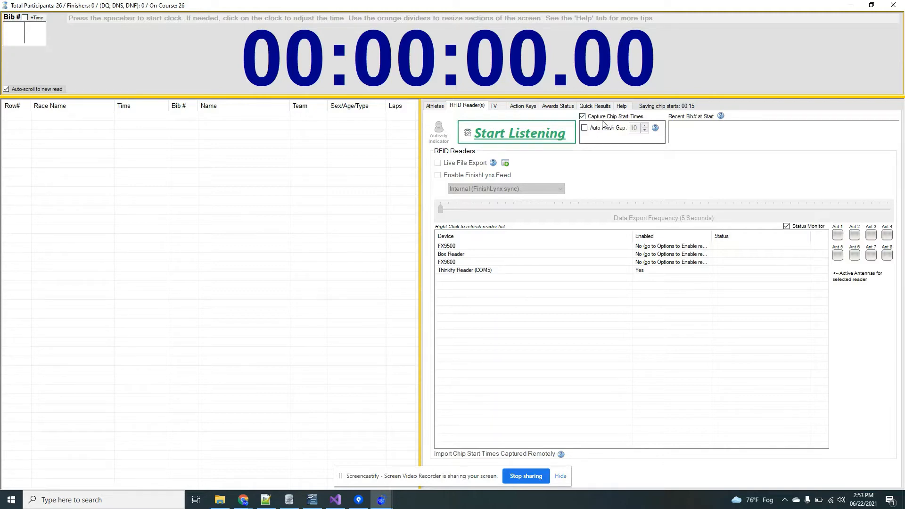
left_click(517, 137)
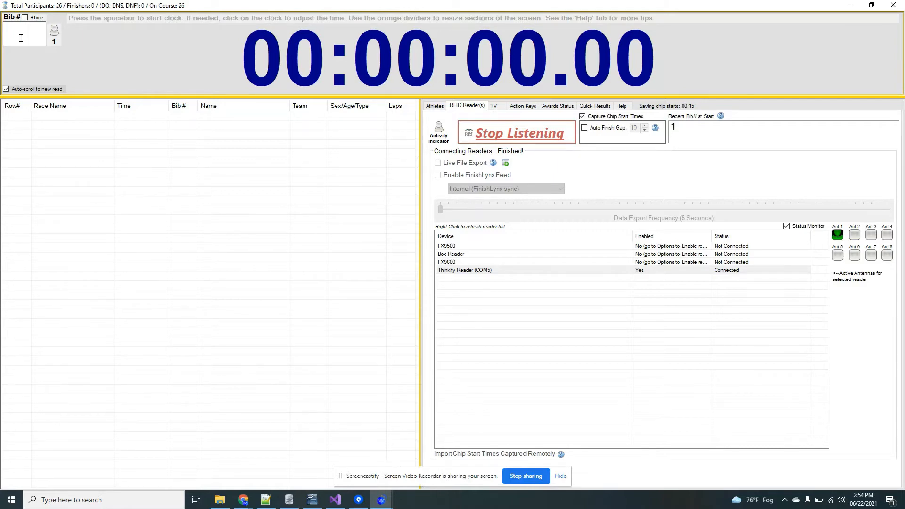
Step: Start the race clock and show the public display, placing its window over the lower part of the empty results list
key("space")
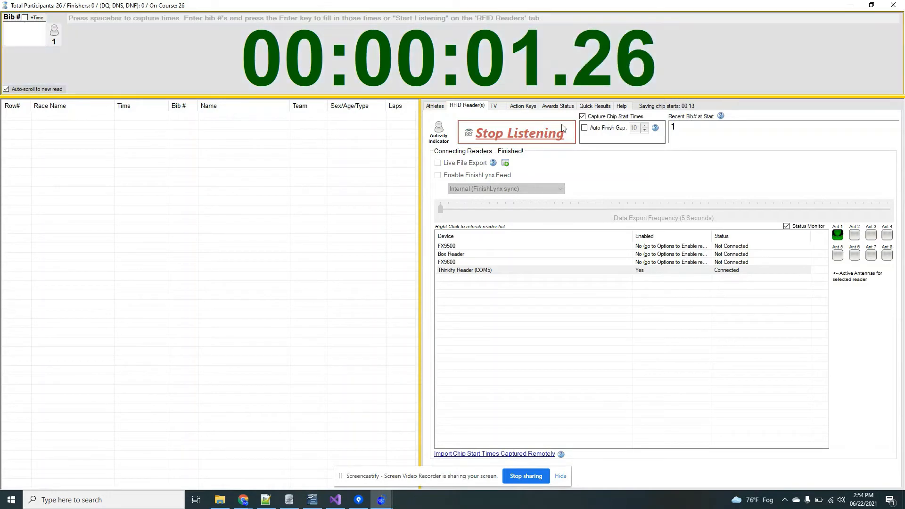
left_click(496, 106)
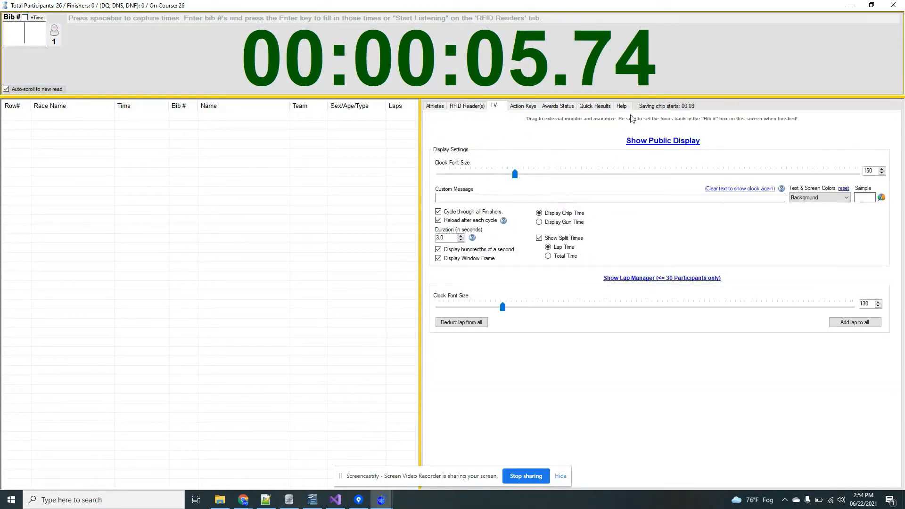
left_click(479, 108)
left_click(495, 108)
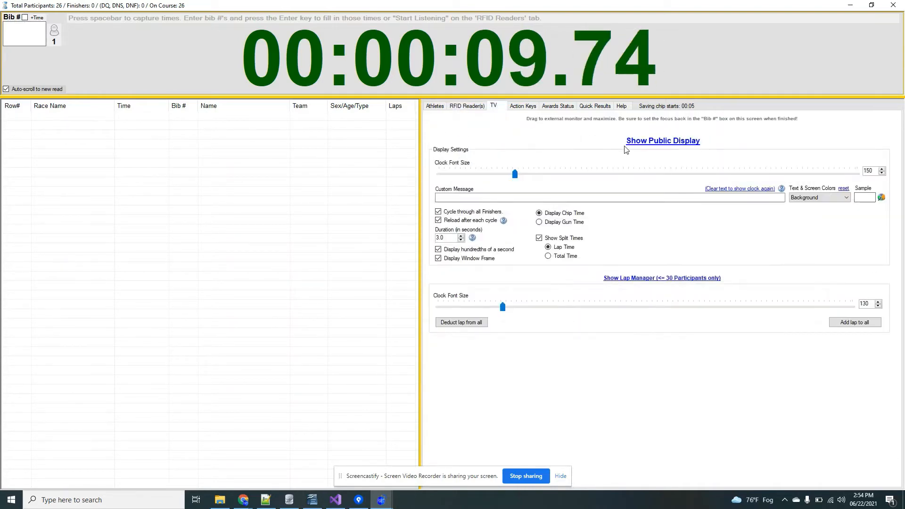
left_click(644, 145)
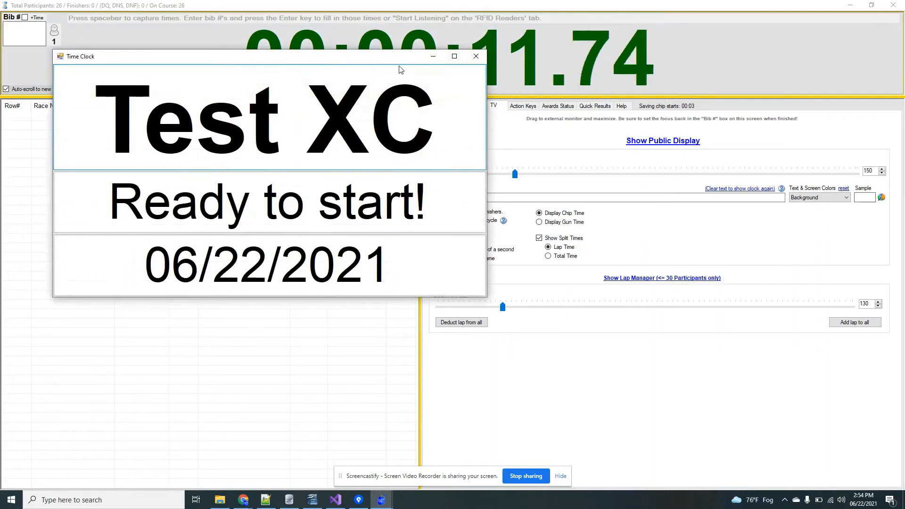
left_click_drag(400, 69, 357, 225)
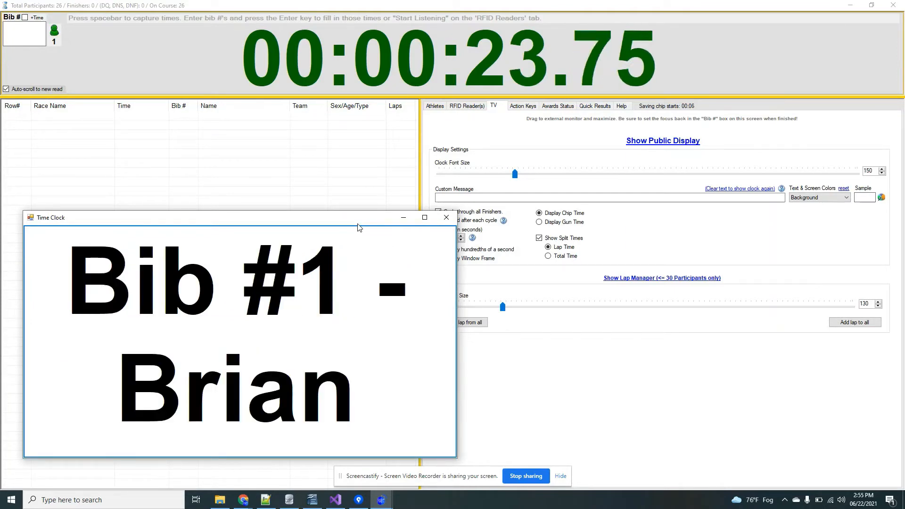
Step: Narrow the public display window and reduce its clock font size to 42
left_click_drag(520, 175, 466, 178)
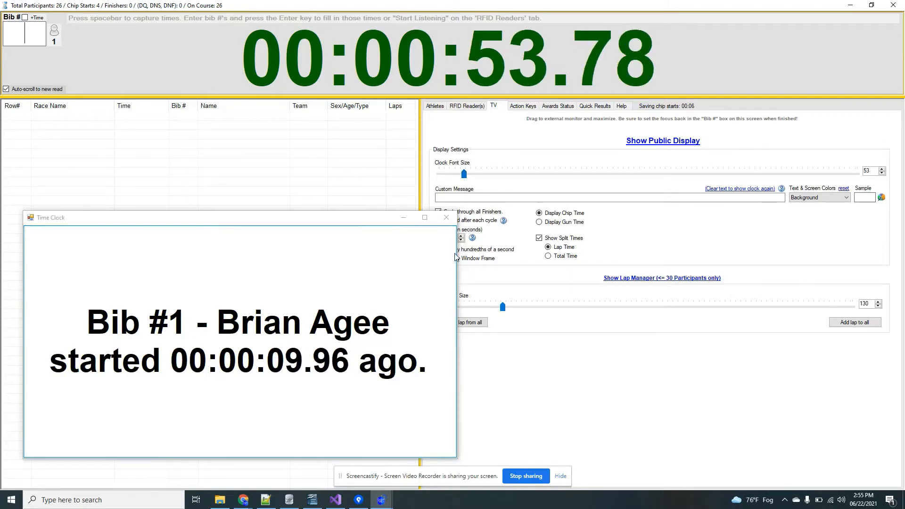
left_click_drag(457, 259, 350, 270)
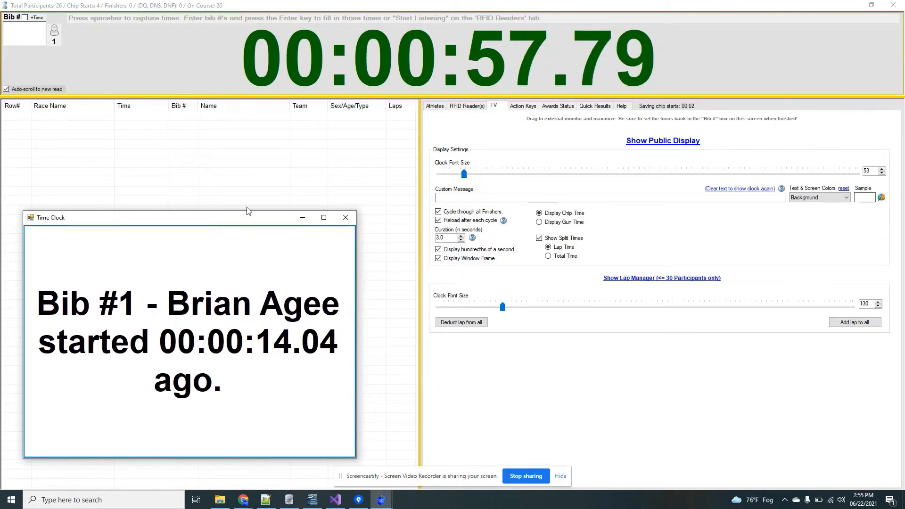
left_click_drag(463, 178, 457, 178)
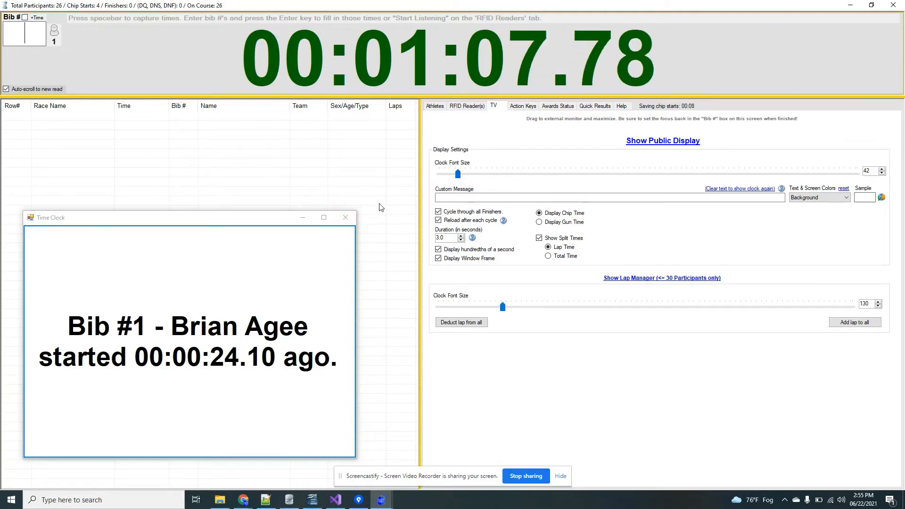
left_click(270, 227)
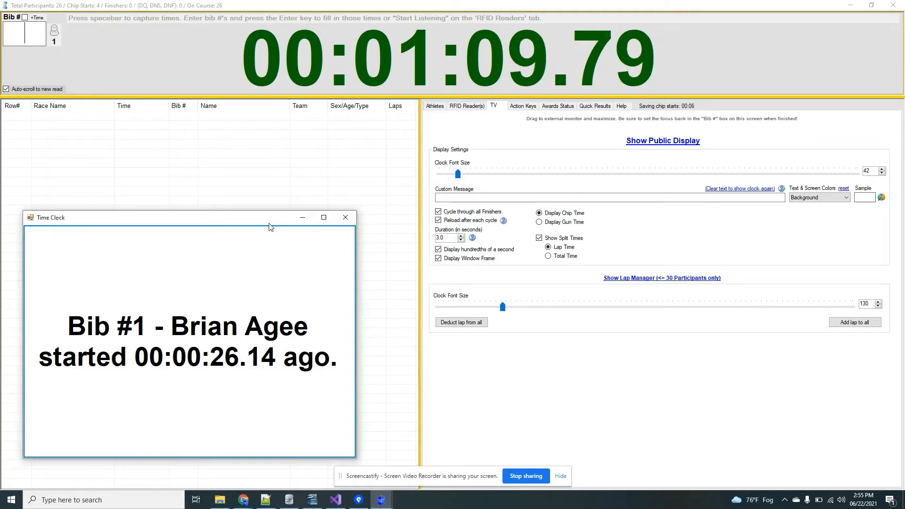
left_click_drag(269, 224, 288, 231)
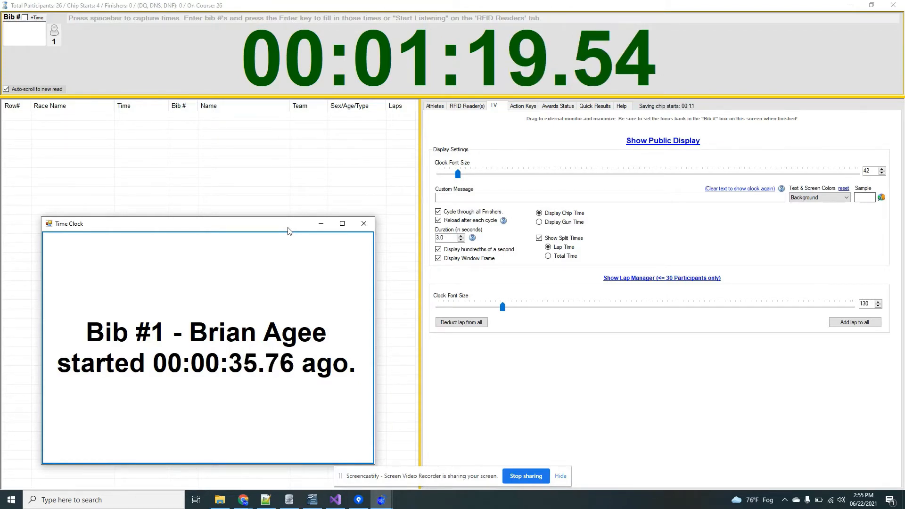
Step: Check the chip start differences in the athletes list, shifting the public display window slightly, and return to the RFID reader settings
left_click(433, 106)
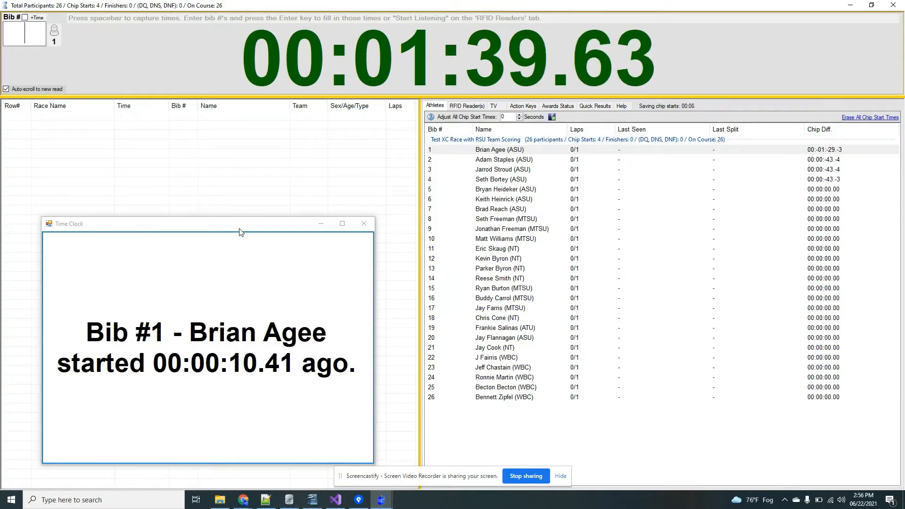
left_click_drag(240, 229, 217, 225)
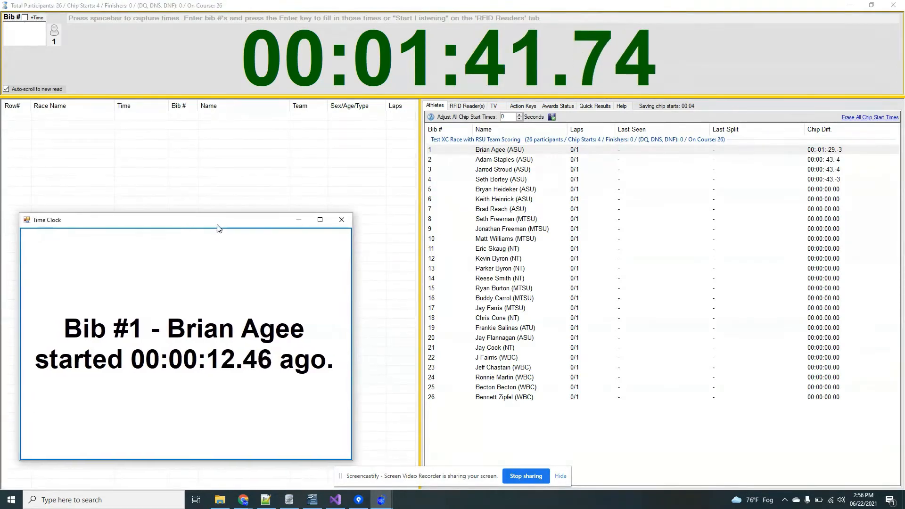
left_click(469, 106)
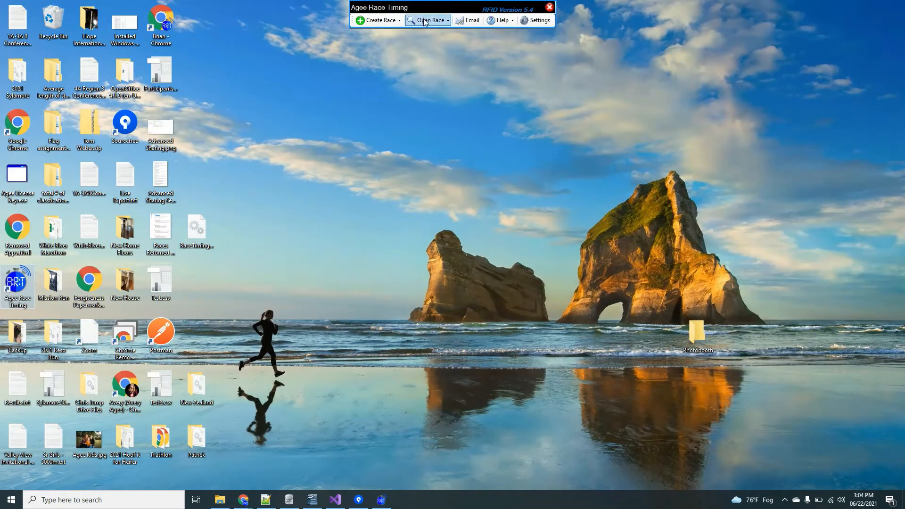
Step: View the account sources for creating a race and open the 1 Mile Test race's web interface options for editing
left_click(395, 21)
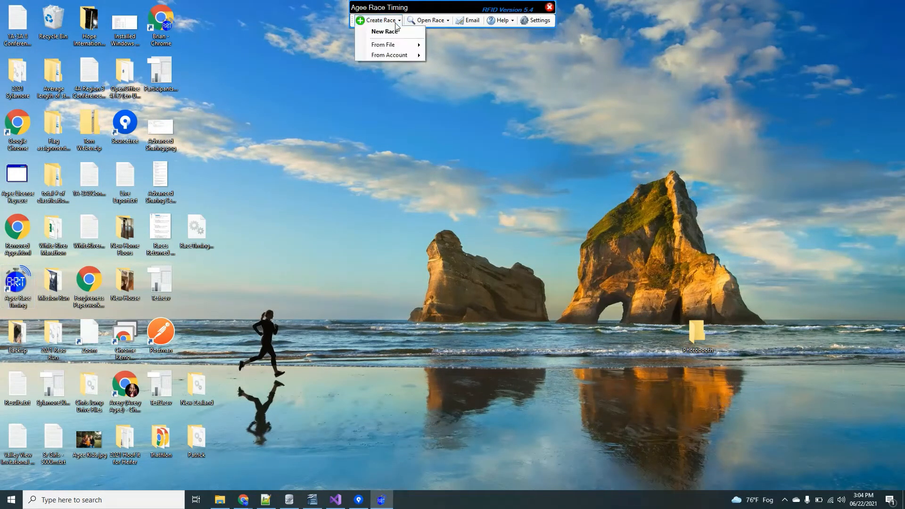
mouse_move(398, 56)
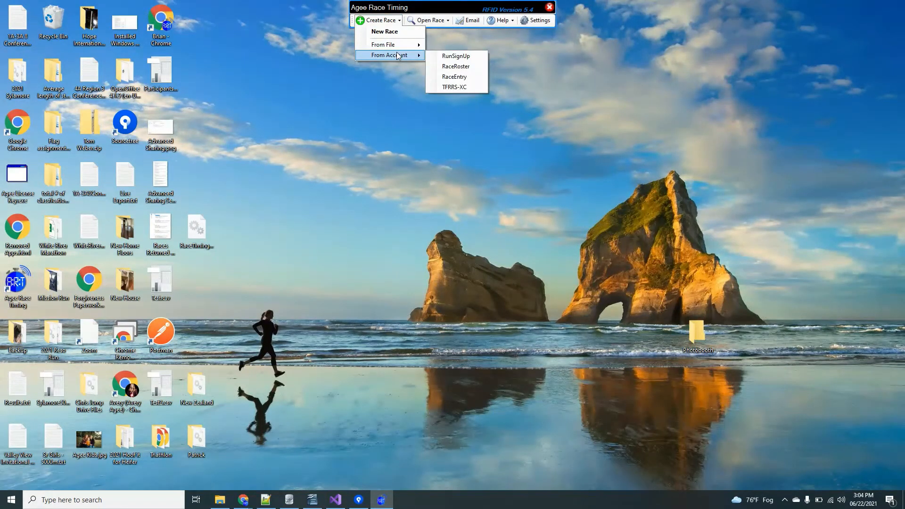
left_click(427, 20)
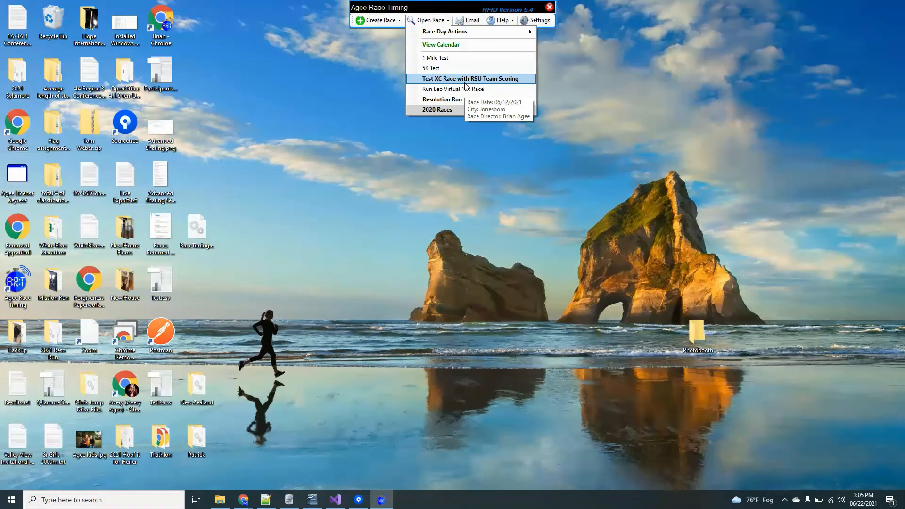
left_click(446, 59)
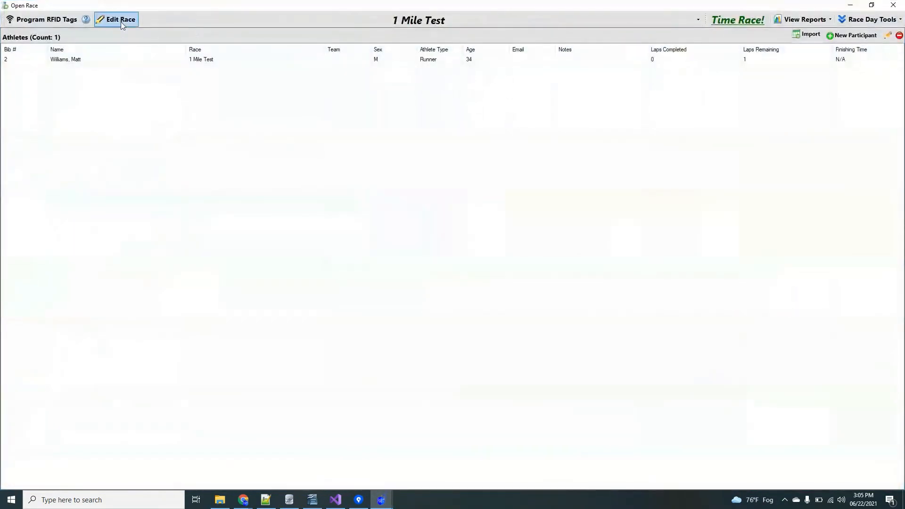
left_click(121, 24)
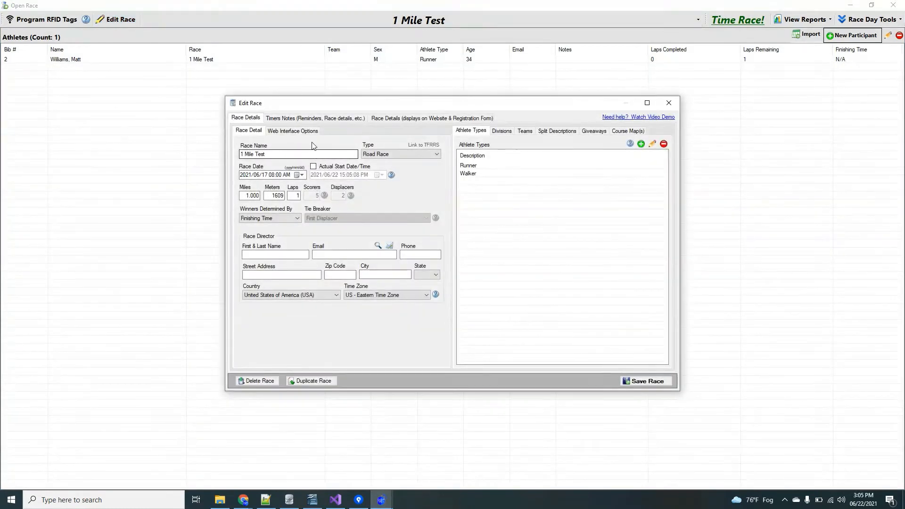
left_click(301, 131)
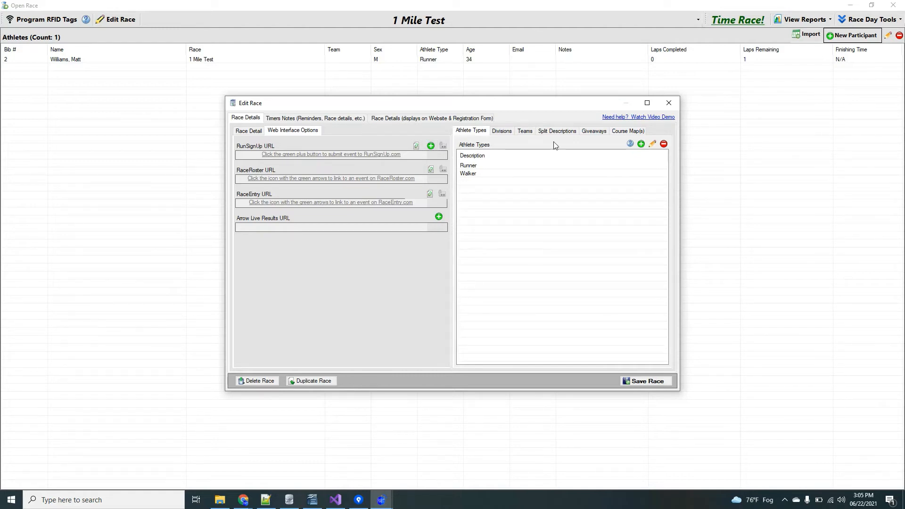
Step: Close the 1 Mile Test race and open the web interface options of Test XC Race with RSU Team Scoring
left_click(670, 103)
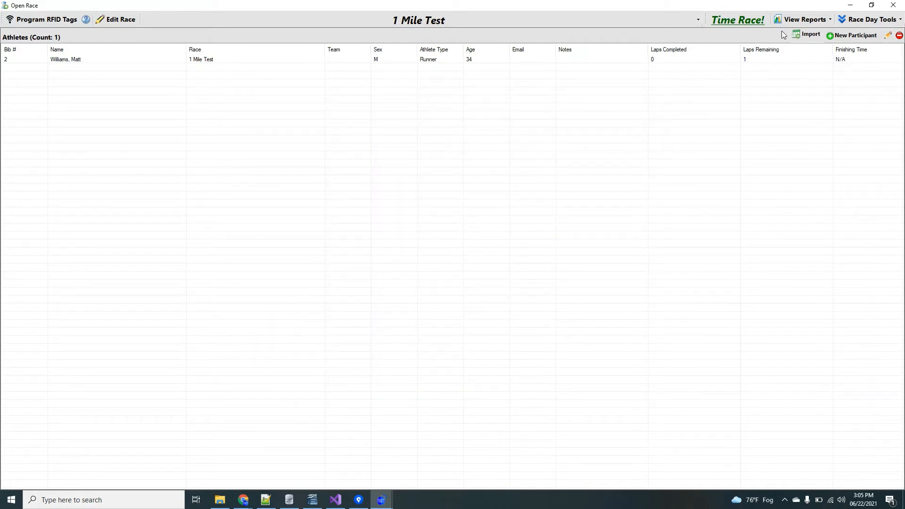
left_click(893, 5)
left_click(429, 19)
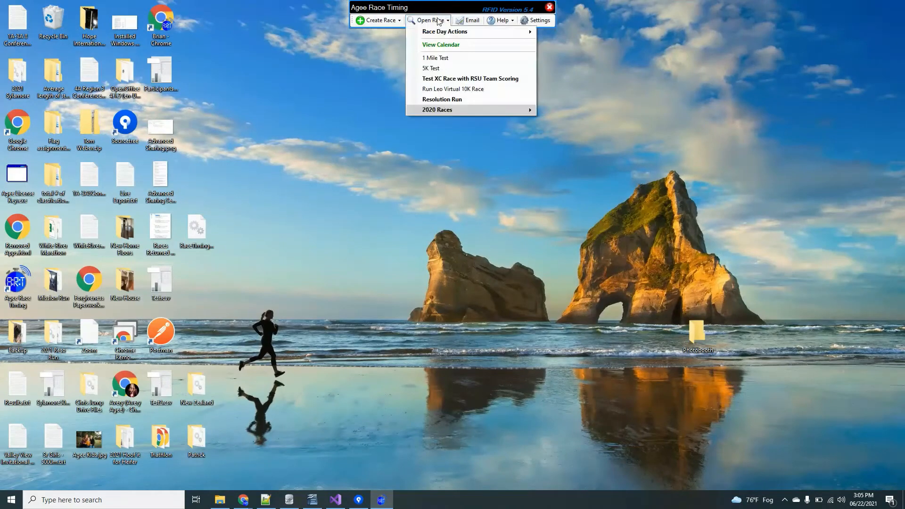
left_click(437, 79)
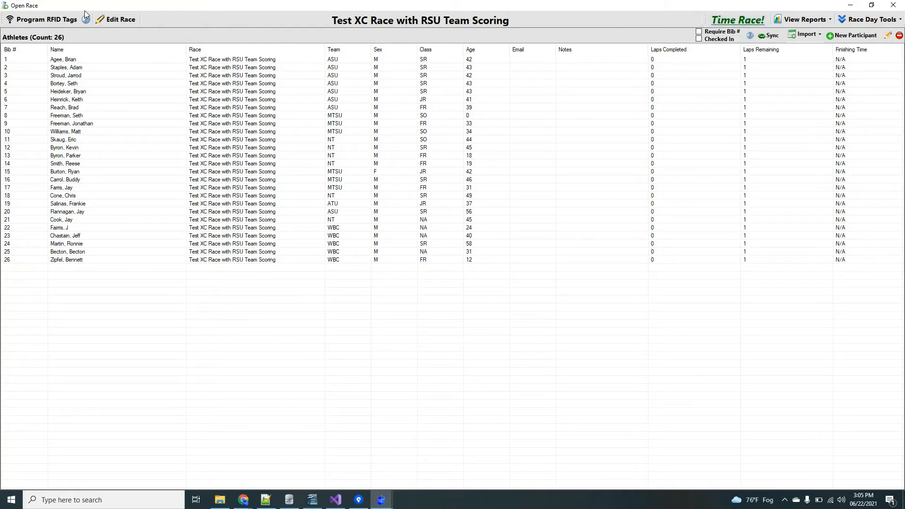
left_click(120, 22)
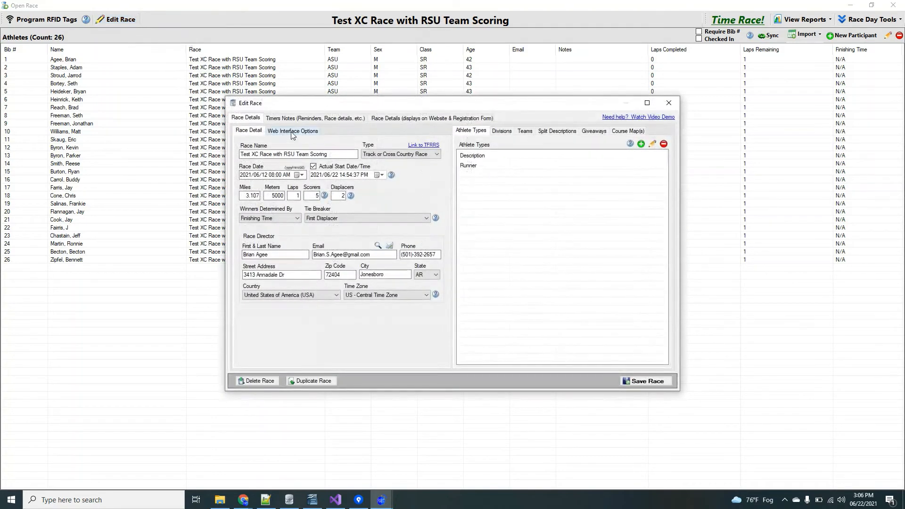
left_click(293, 133)
Step: Follow the race's RunSignUp link and open the Test XC Race with RSU Team Scoring dashboard from the past races list
left_click(305, 155)
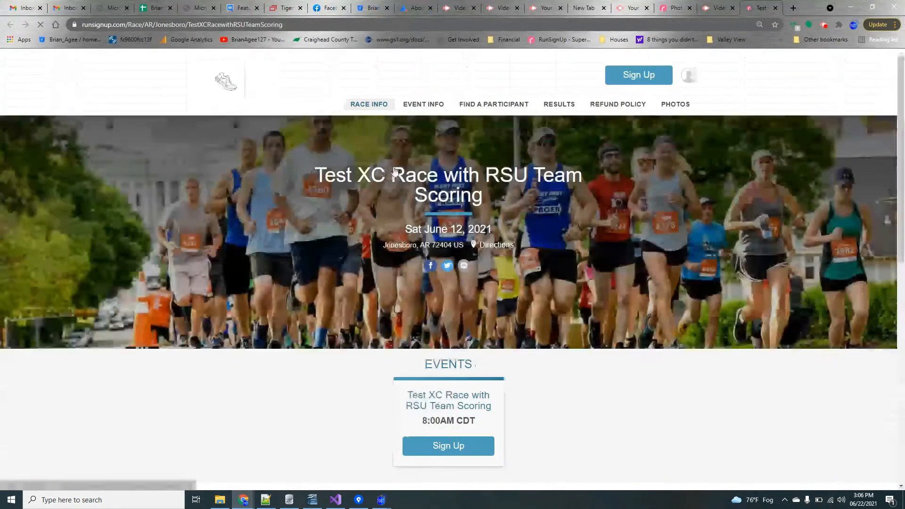
left_click(689, 76)
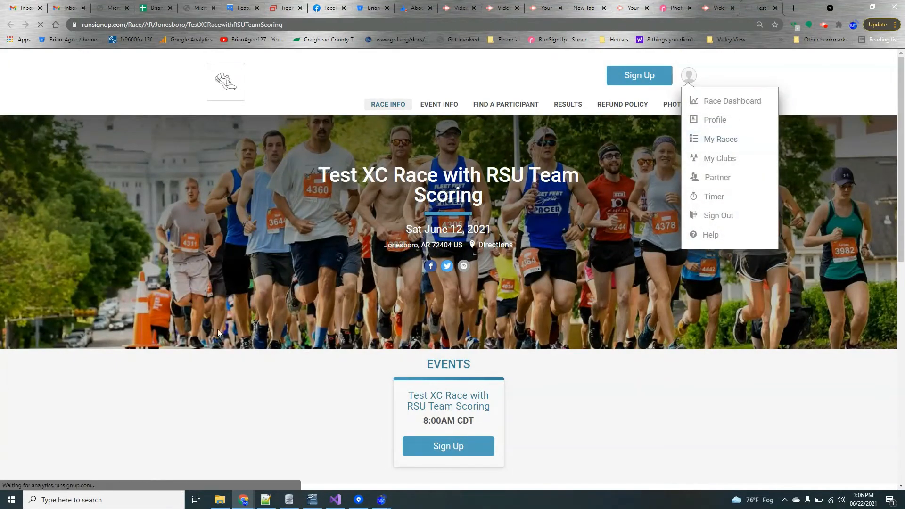
scroll(218, 332, "down", 5)
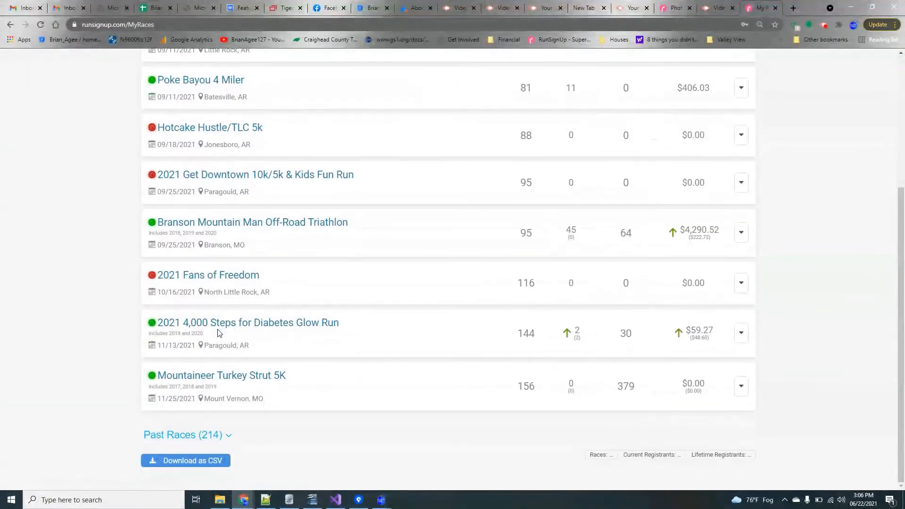
left_click(178, 435)
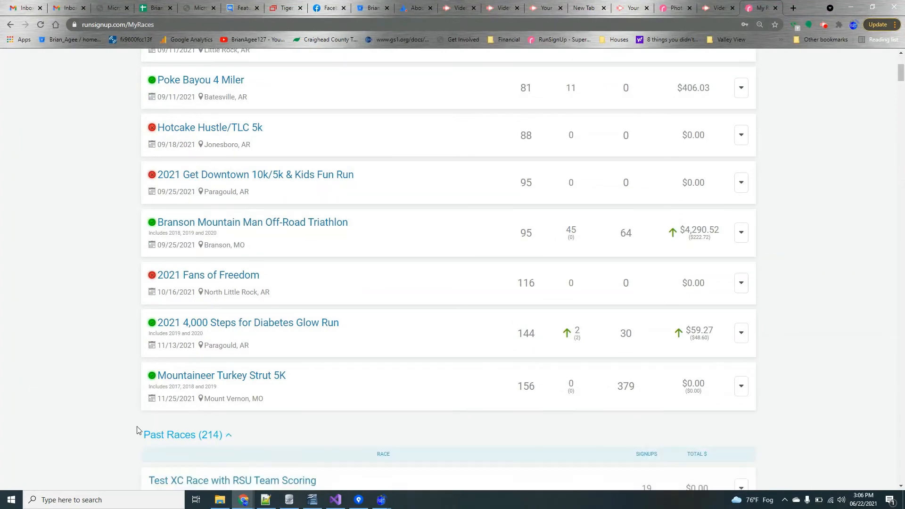
scroll(86, 416, "down", 2)
left_click(244, 400)
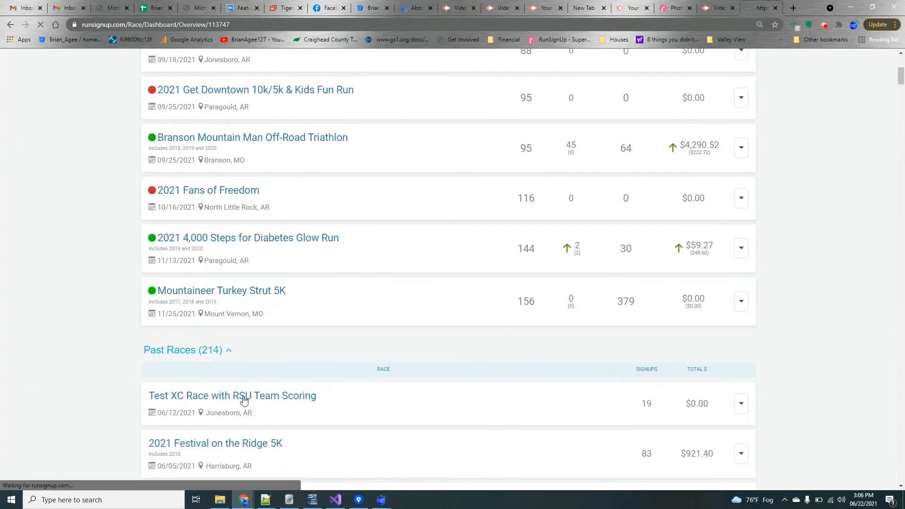
Step: View the photo upload page for the Finish Line album, return to the photos overview, and expand the Race section
left_click(19, 300)
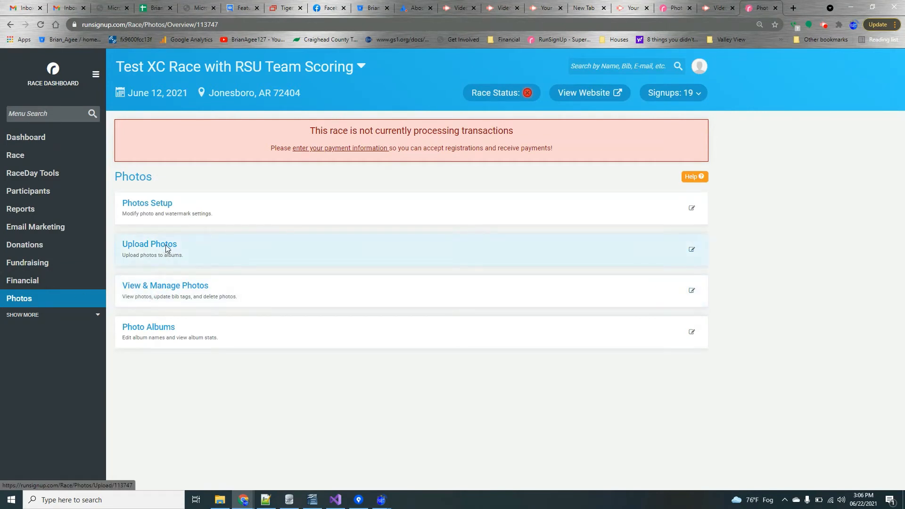
left_click(166, 247)
left_click(293, 148)
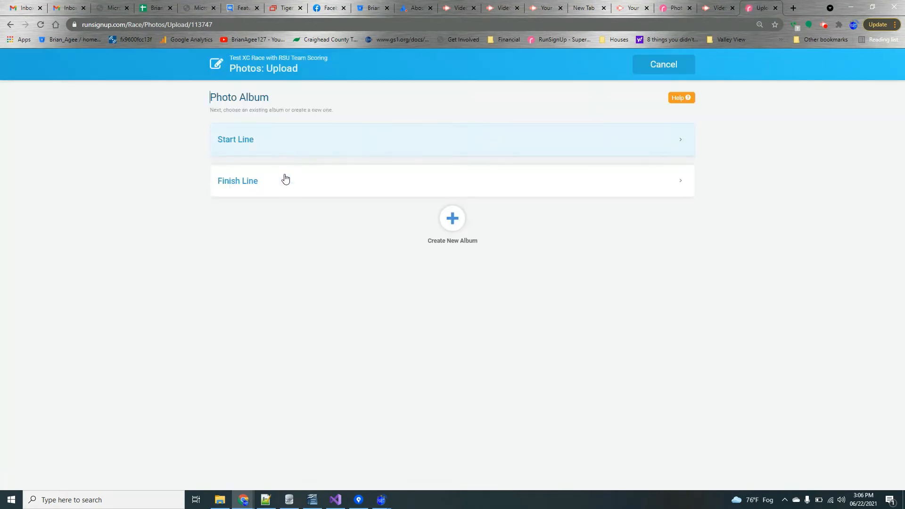
left_click(237, 179)
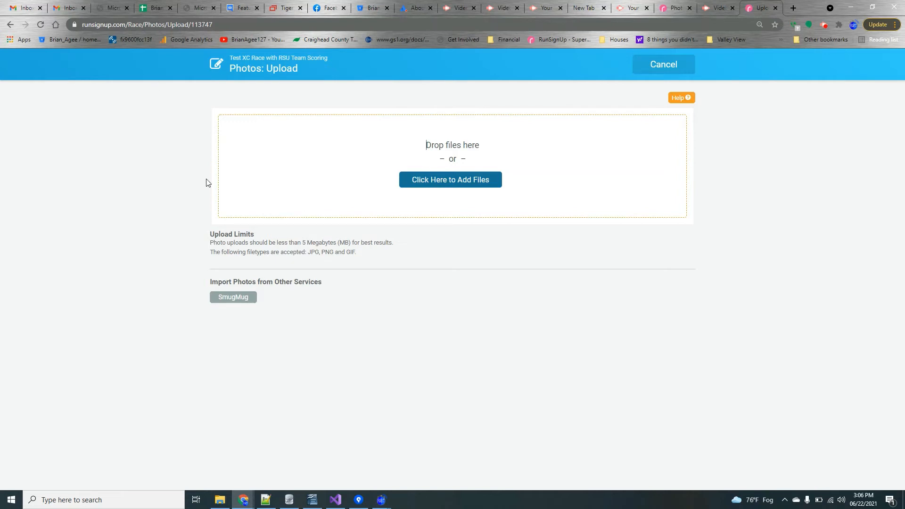
left_click(10, 25)
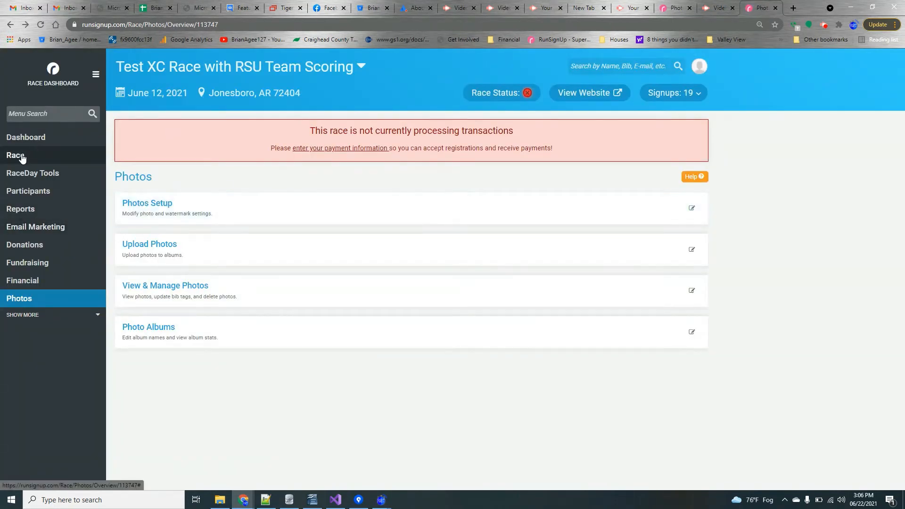
left_click(22, 155)
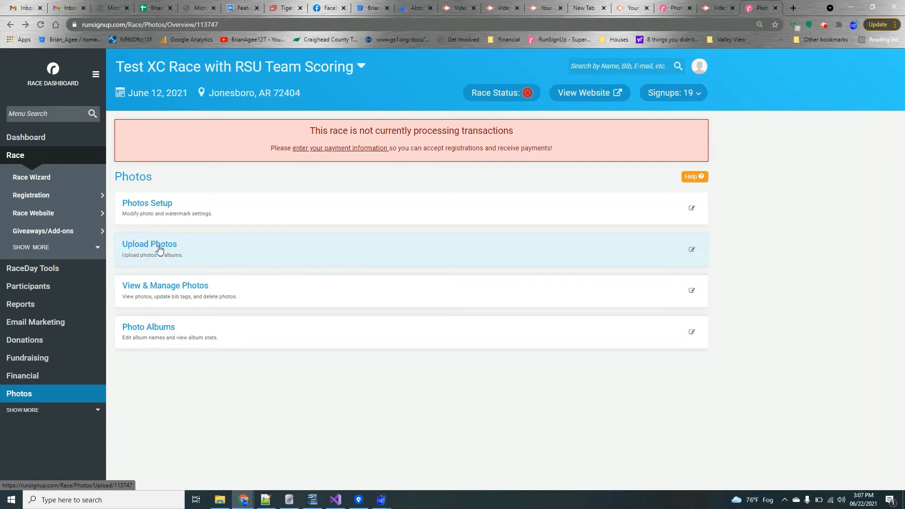
Step: Switch back to the Edit Race window to check the RunSignUp URL and return to the Chrome window
mouse_move(381, 497)
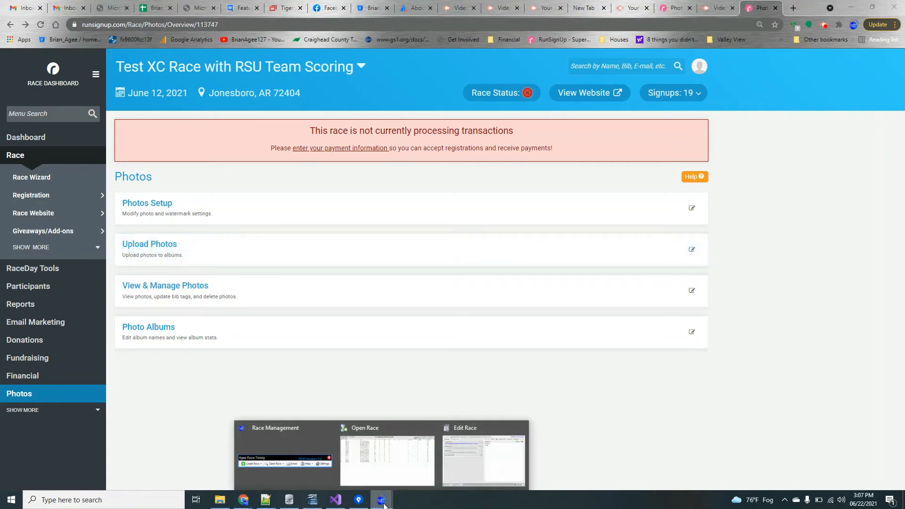
left_click(484, 464)
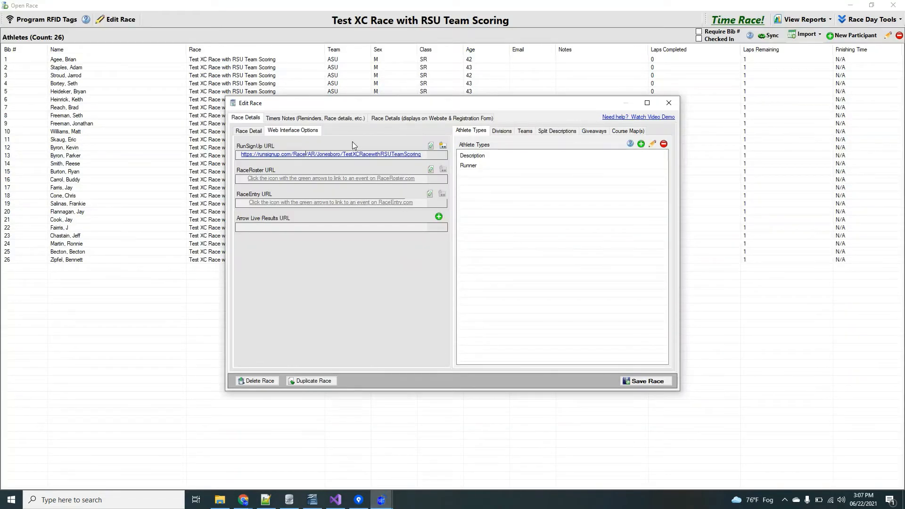
left_click(306, 154)
left_click(243, 502)
left_click(291, 455)
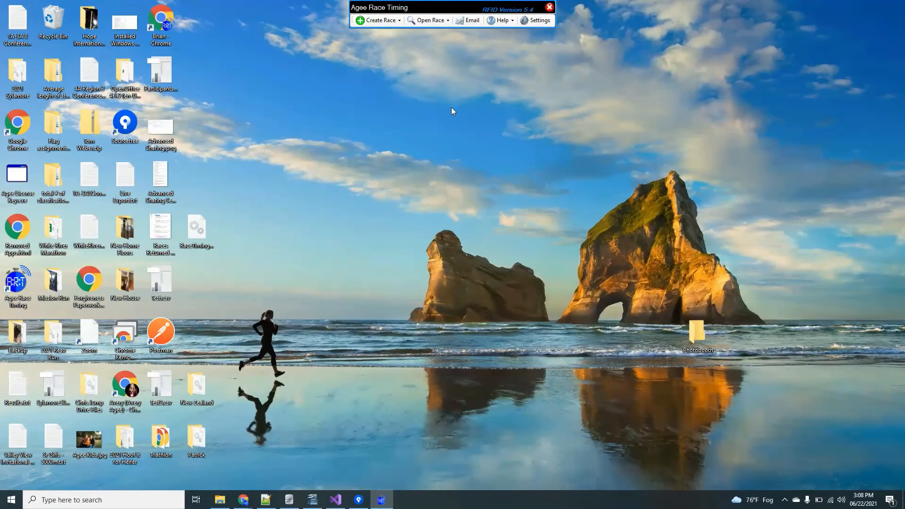
Step: Open Test XC Race with RSU Team Scoring again and bring up its race timing screen
left_click(430, 20)
left_click(448, 80)
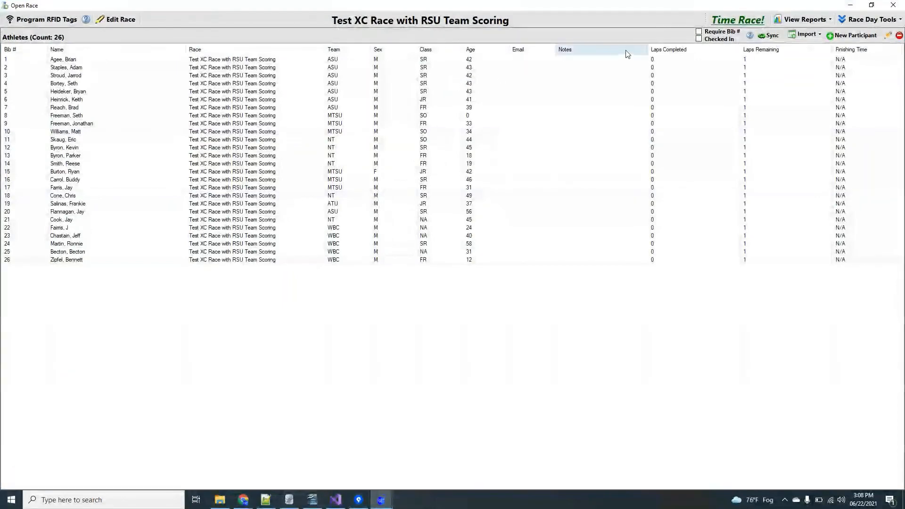
left_click(728, 19)
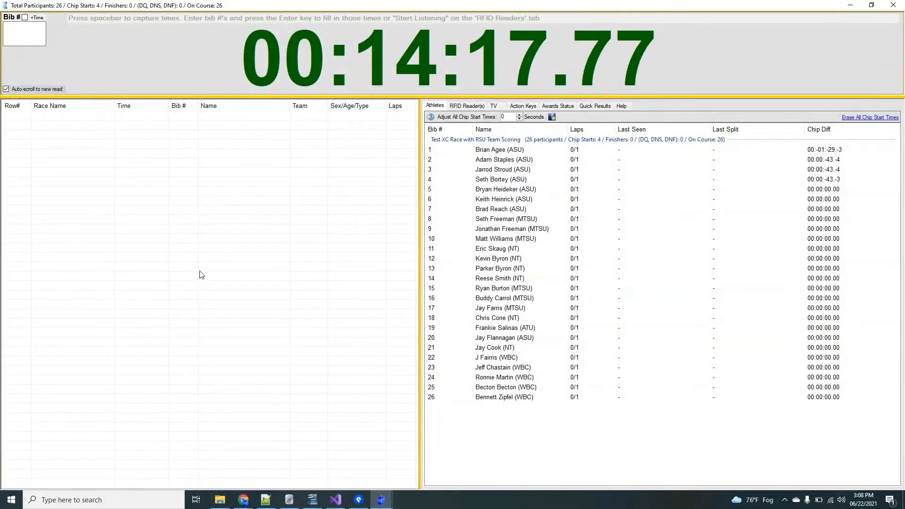
Step: Capture a finish time manually and start RFID listening, recording finishers with bibs 1 to 4
key("space")
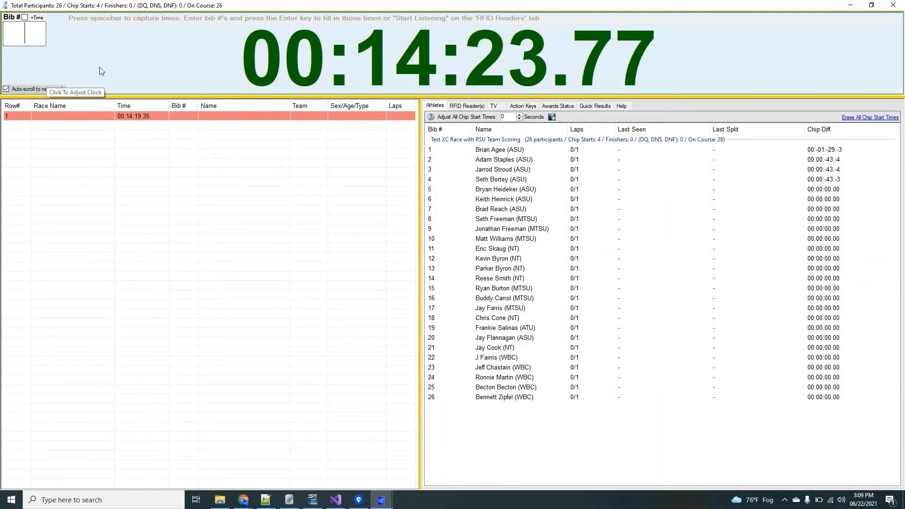
left_click(467, 106)
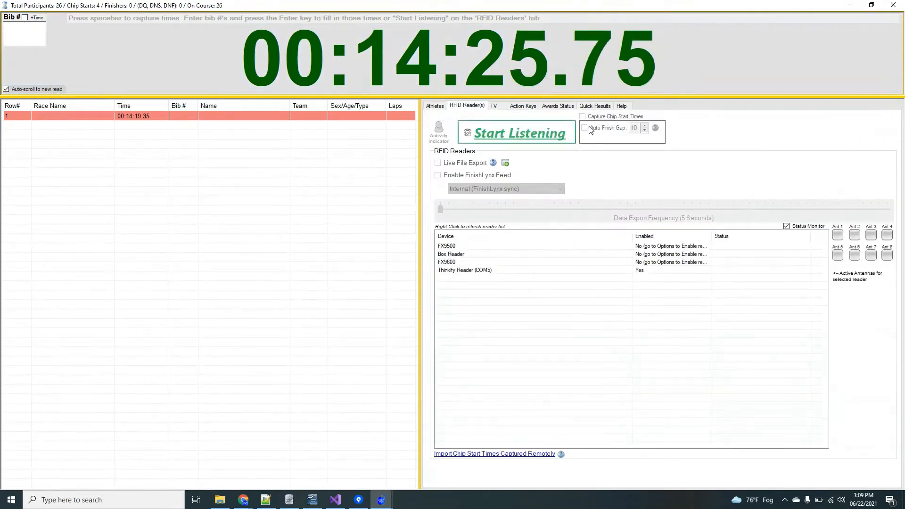
left_click(551, 133)
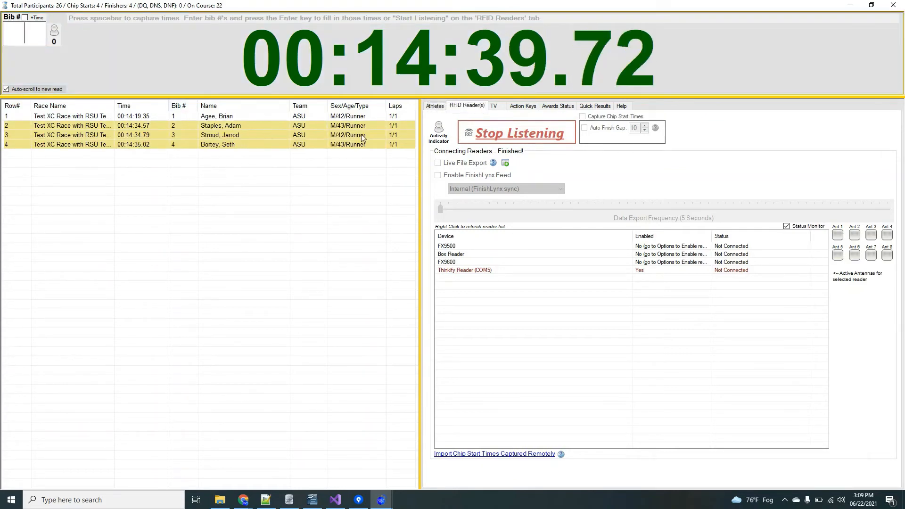
Step: Check the finishers' splits and chip differences in the athletes list, along with the public display and RFID reader settings
left_click(434, 107)
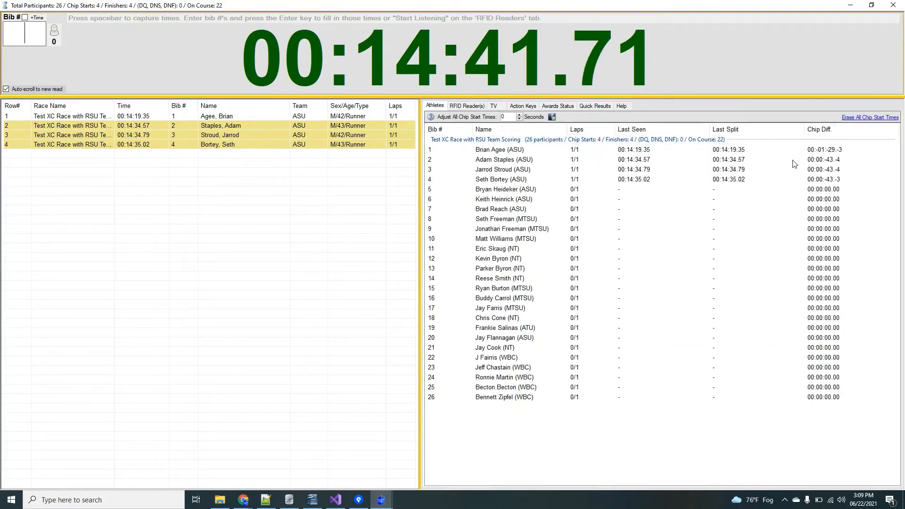
left_click(494, 106)
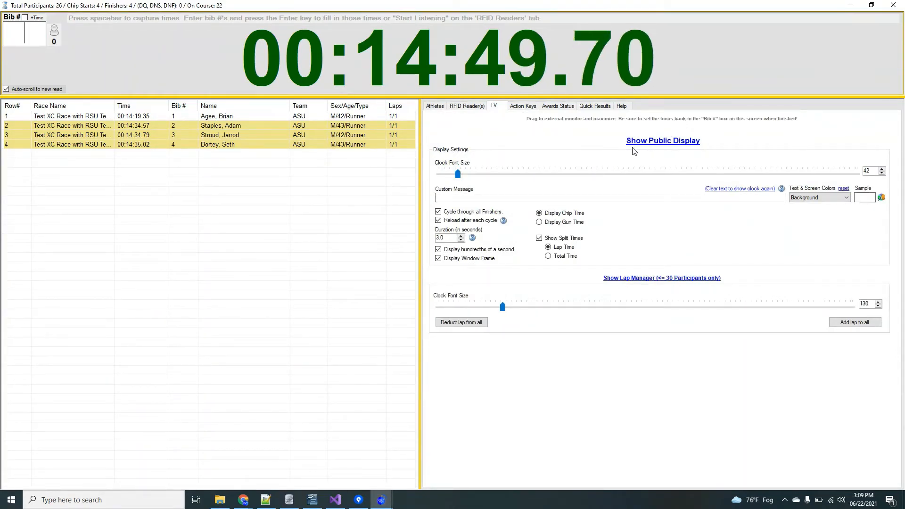
left_click(472, 110)
left_click(516, 133)
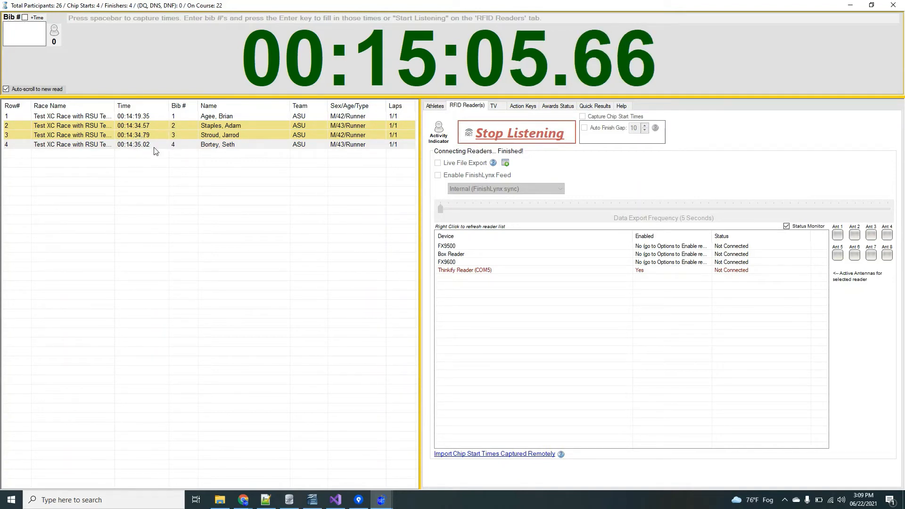
left_click(437, 106)
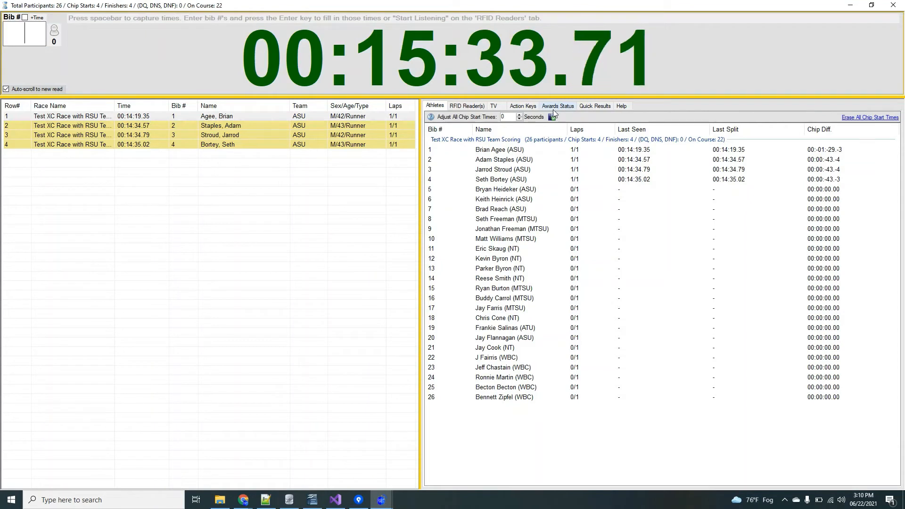
Step: Look up the quick results for bib number 1
left_click(592, 107)
left_click(582, 128)
type("1")
key("Return")
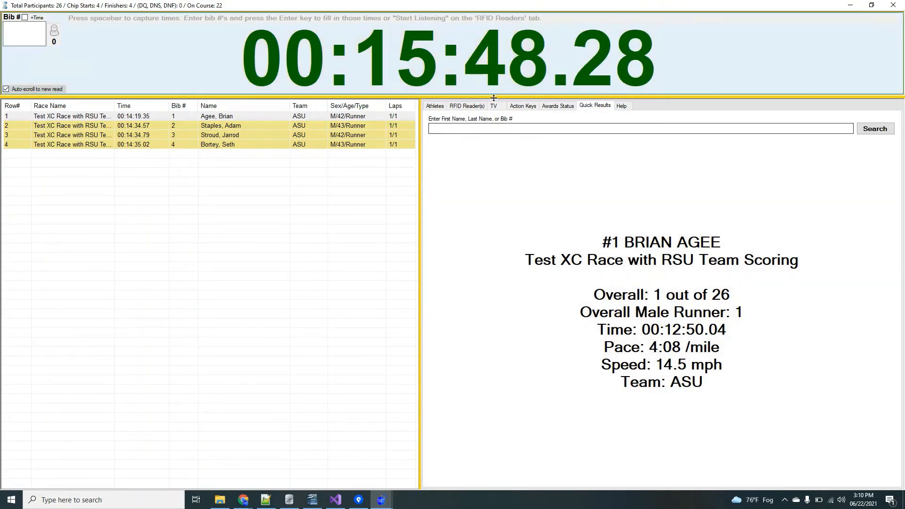
Step: Show the public display in an enlarged, lowered window, set its clock font size to 147, and close it
left_click(493, 105)
left_click(638, 142)
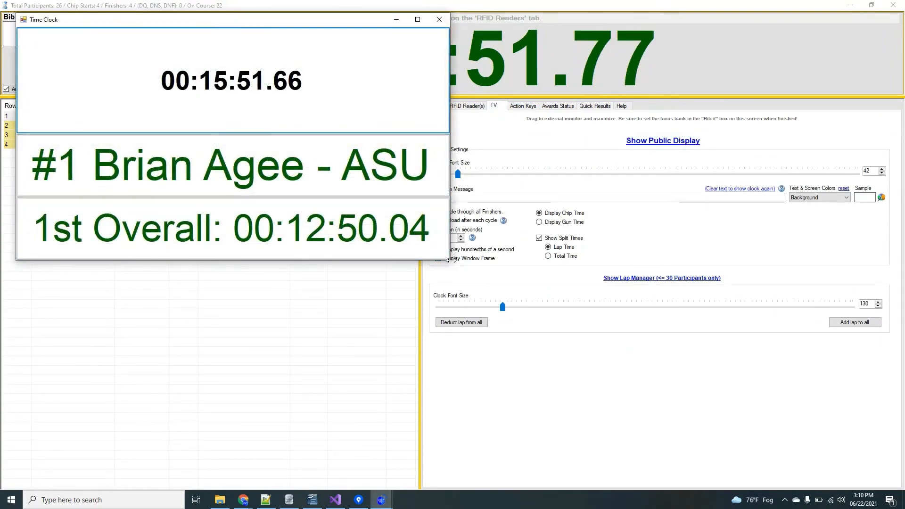
left_click_drag(449, 259, 646, 434)
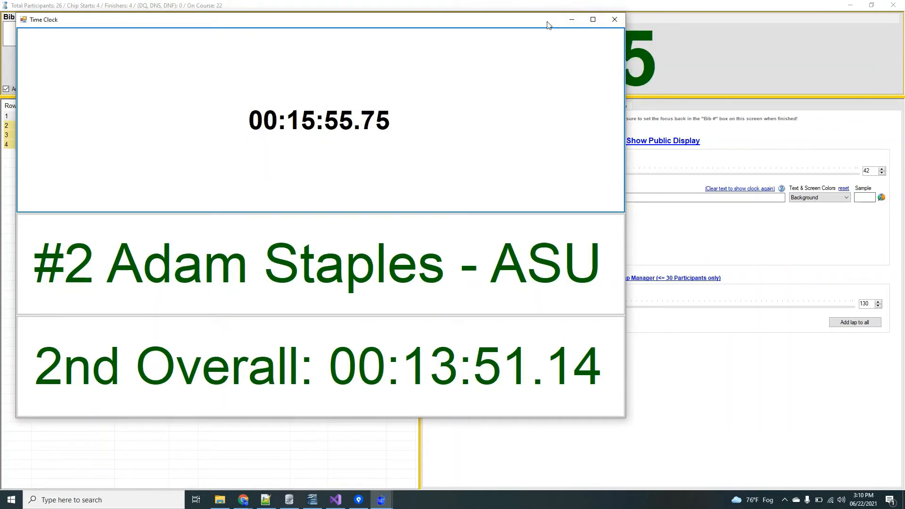
left_click_drag(547, 21, 520, 206)
left_click_drag(457, 174, 514, 176)
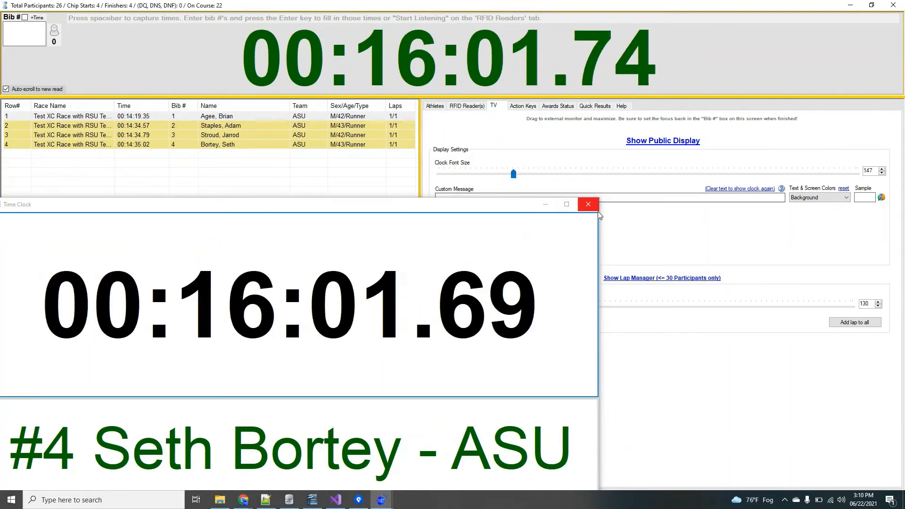
left_click(588, 204)
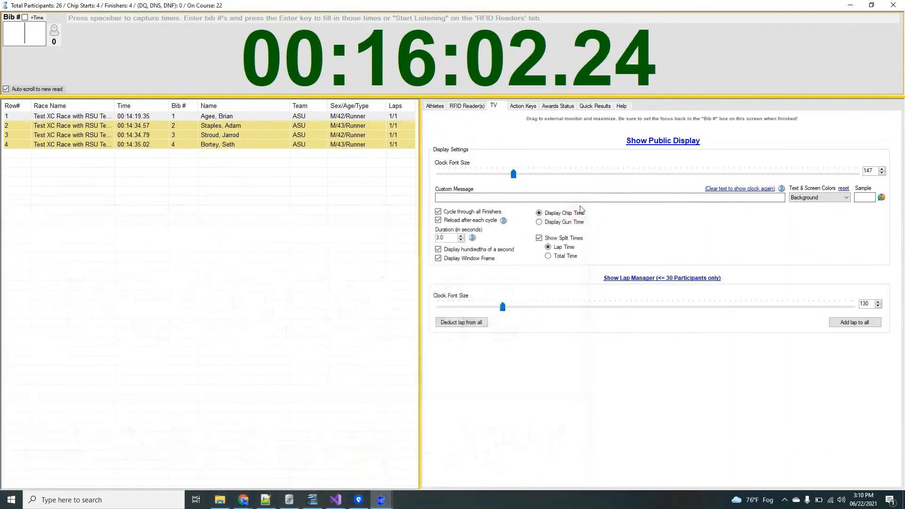
Step: Manually capture a finish time, assign it to bib 20, and set its minutes to 18 and seconds to 12
left_click(434, 106)
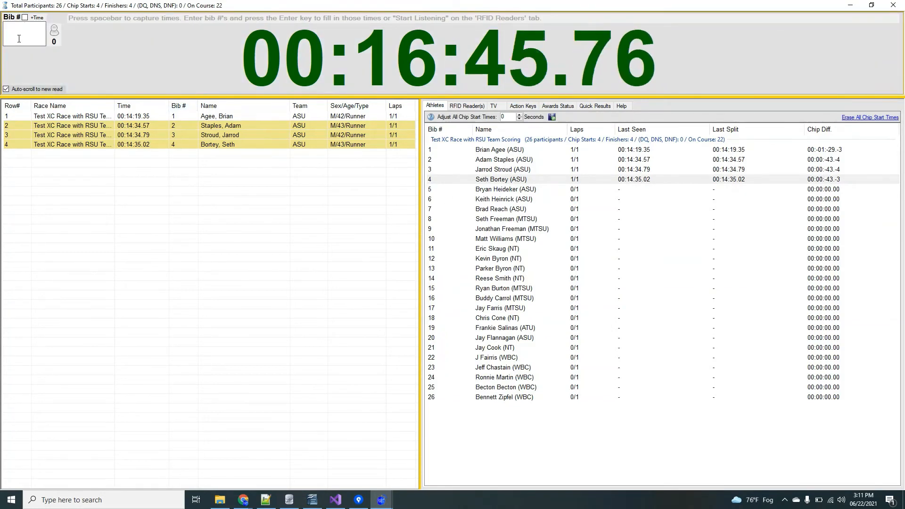
key("space")
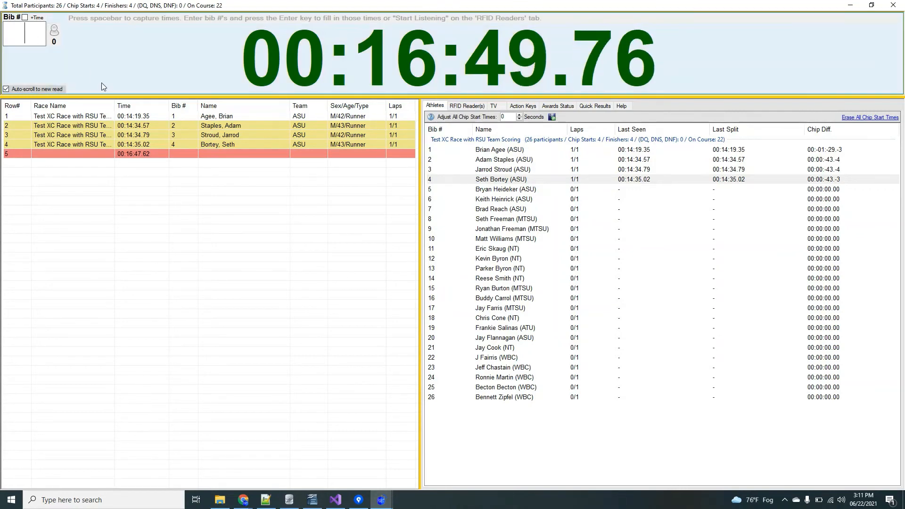
left_click(131, 154)
double_click(131, 155)
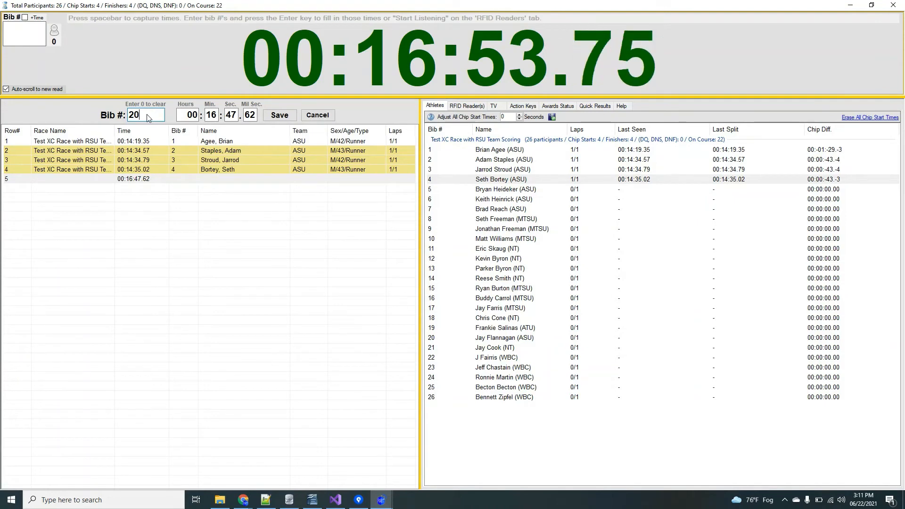
left_click(217, 115)
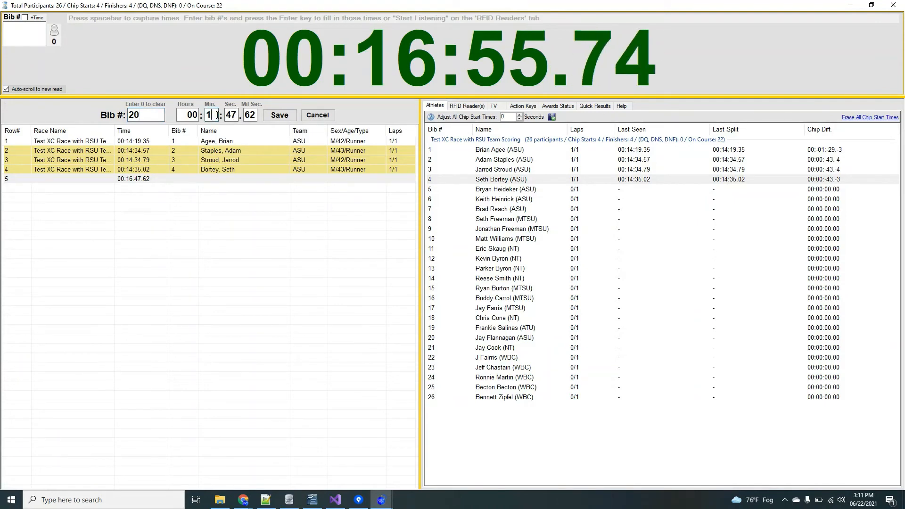
type("12")
key("Return")
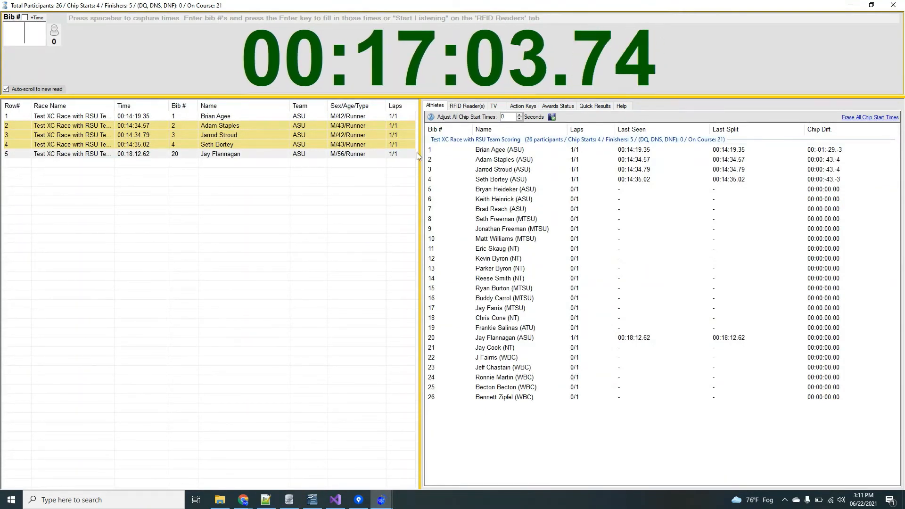
Step: Delete the recorded finish time for bib 3
left_click(226, 139, "ctrl")
right_click(226, 142)
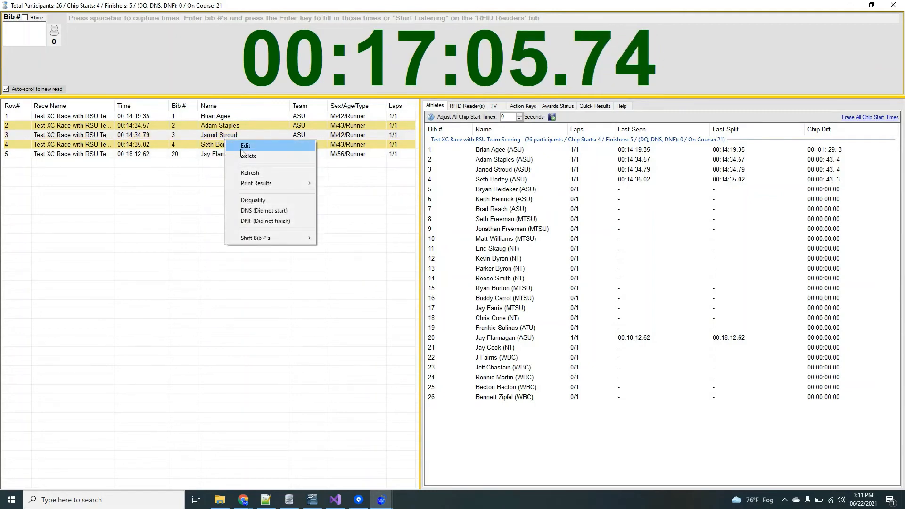
left_click(246, 155)
left_click(473, 290)
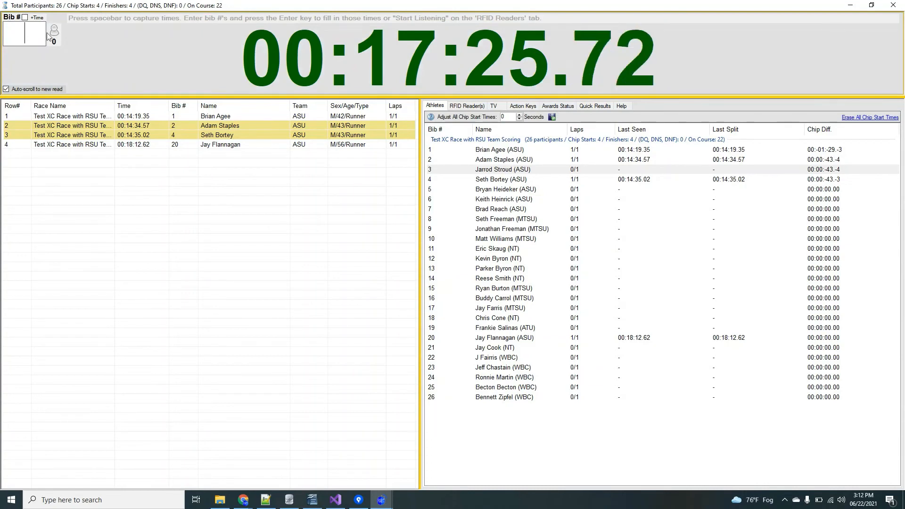
Step: Manually capture another finish time, set its minutes to 19, and assign it to bib 3
key("space")
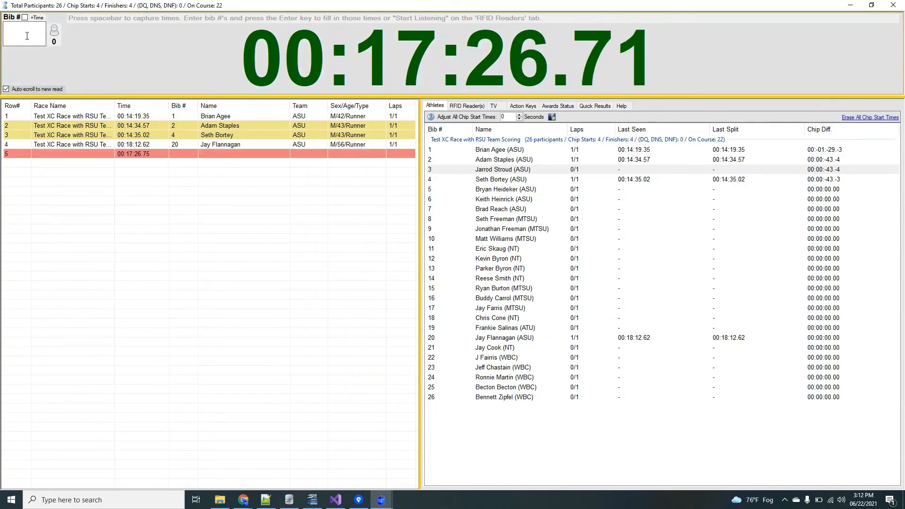
double_click(125, 155)
double_click(211, 115)
type("19")
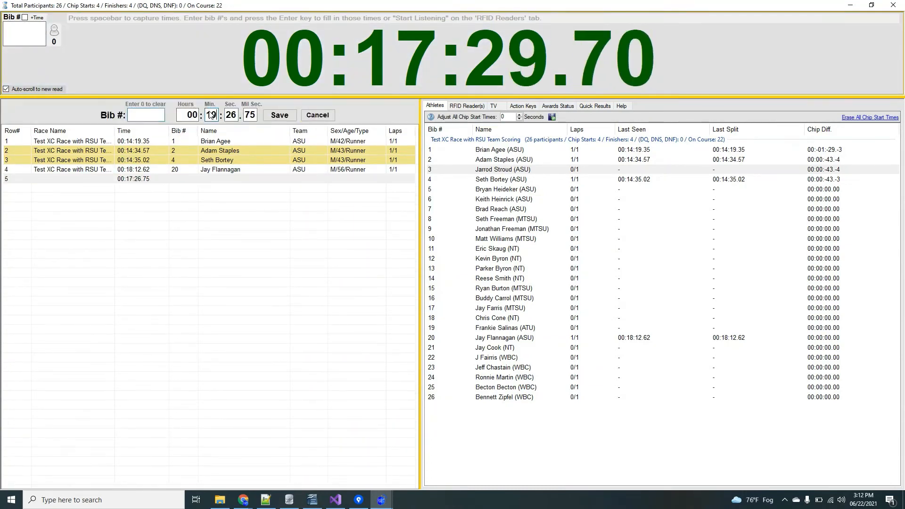
type("3")
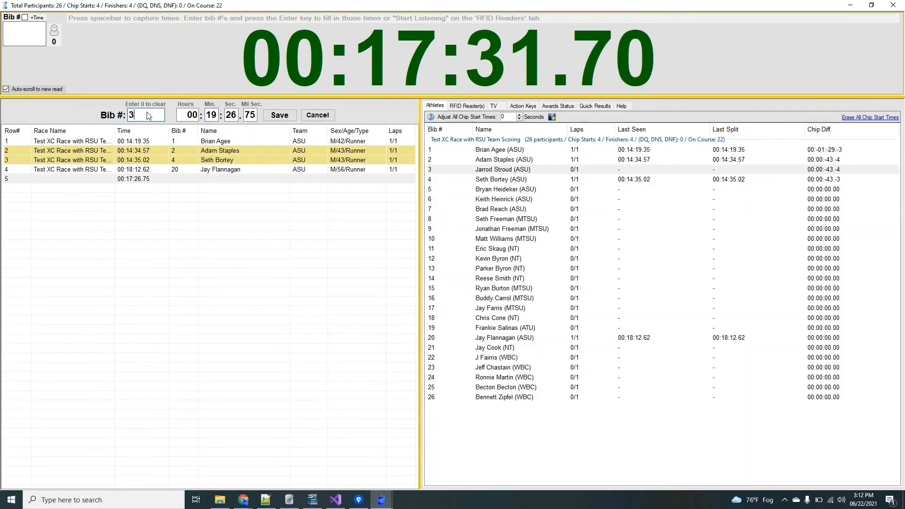
key("Return")
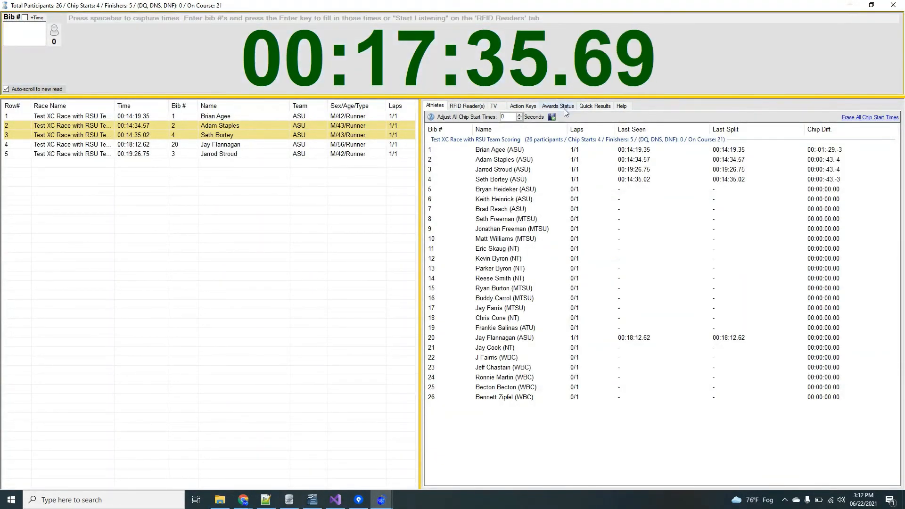
Step: Look up the quick results for bib number 3
left_click(595, 105)
left_click(584, 130)
type("3")
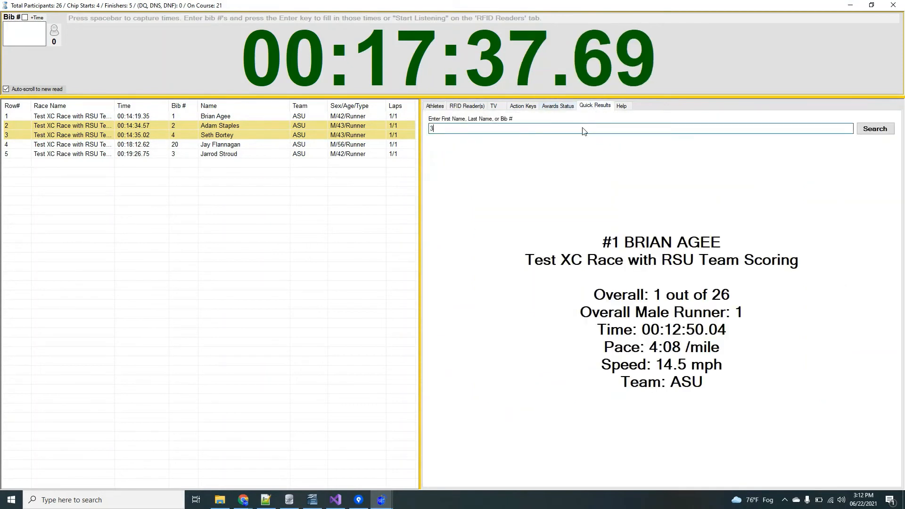
key("Return")
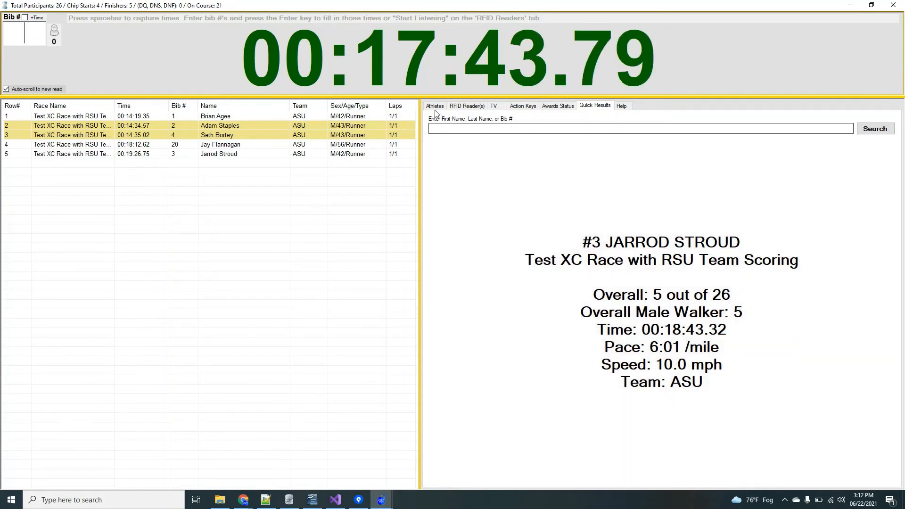
Step: Set the seconds of bib 3's recorded finish time to 0 and save the change
left_click(435, 106)
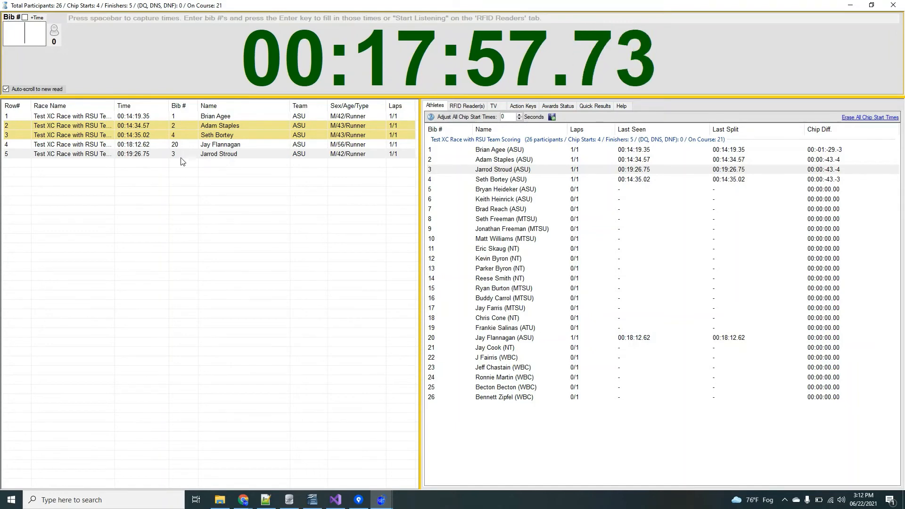
double_click(136, 156)
double_click(233, 116)
type("0")
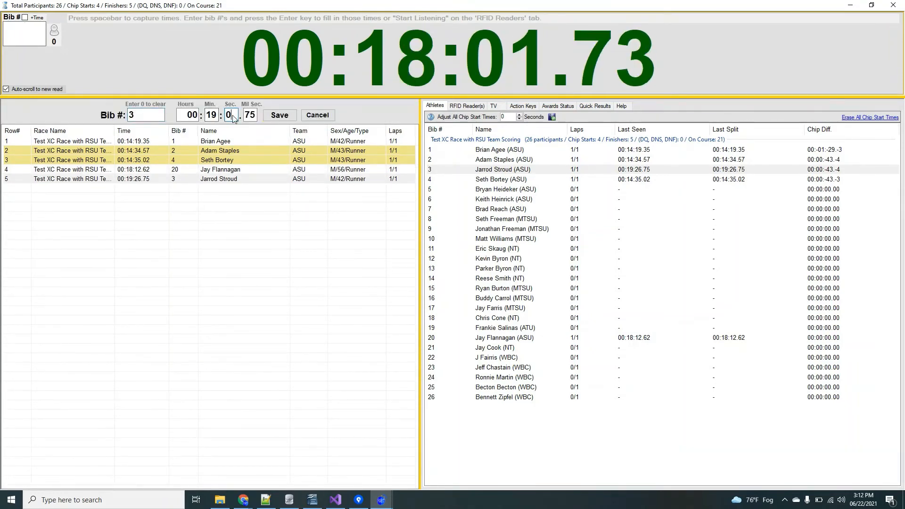
left_click(287, 116)
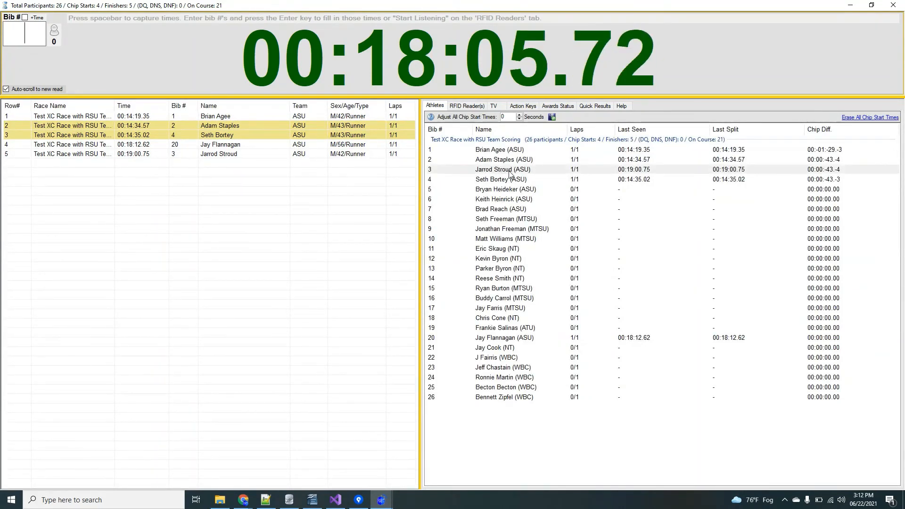
Step: Set bib 3's chip start to 00:00:00.00 in HH:MM:SS.MS format and save it
double_click(509, 170)
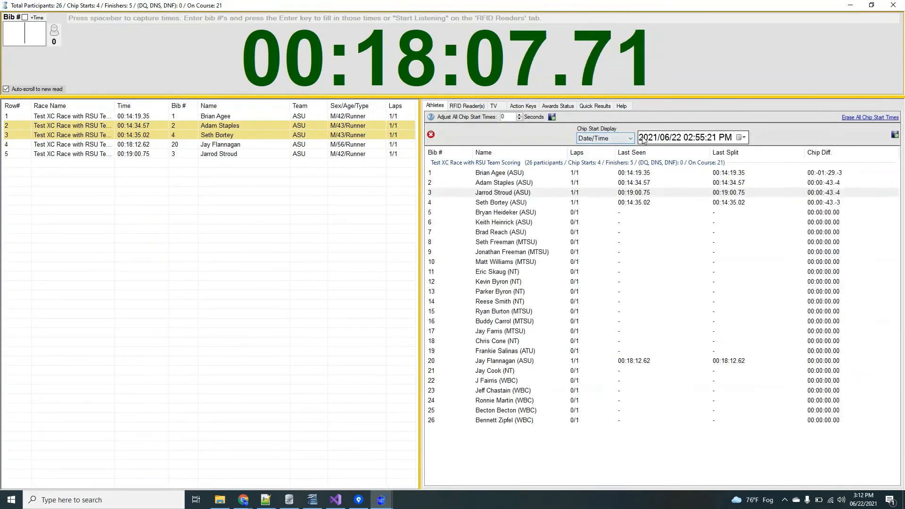
left_click(624, 140)
left_click(599, 154)
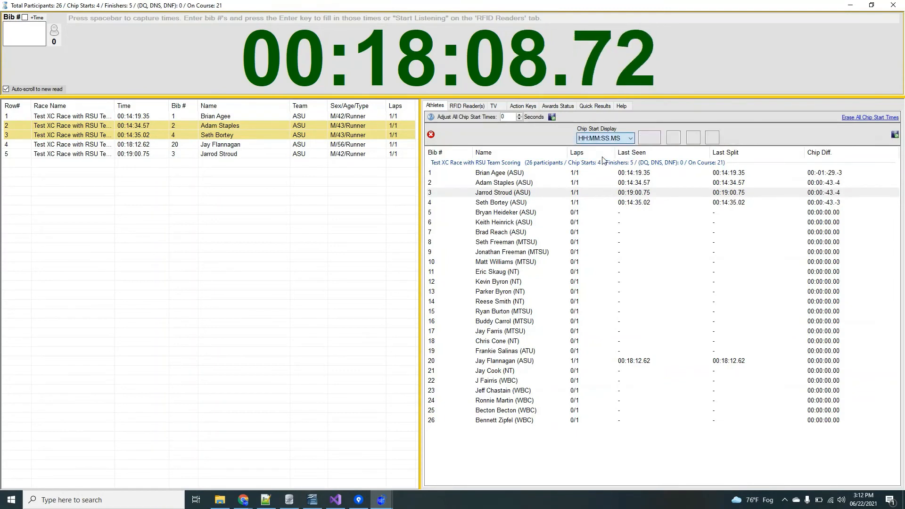
double_click(693, 138)
type("00")
key("Tab")
type("00")
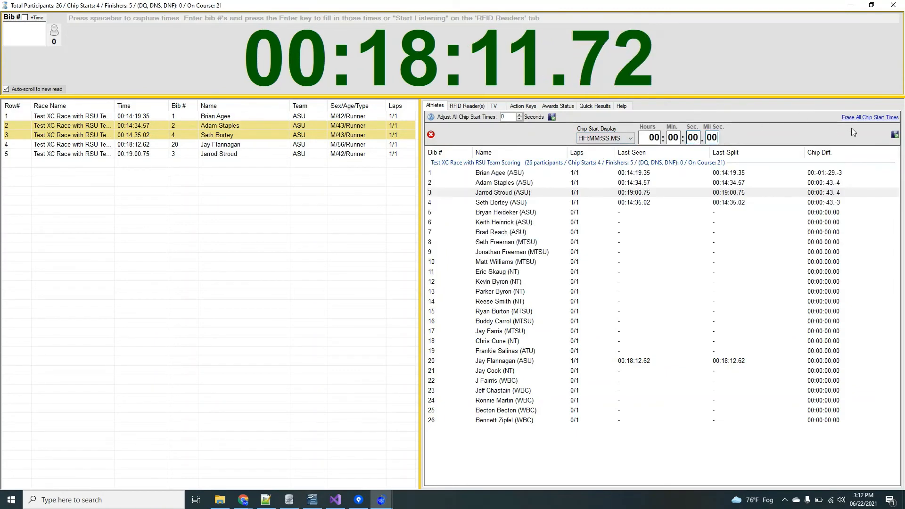
left_click(894, 134)
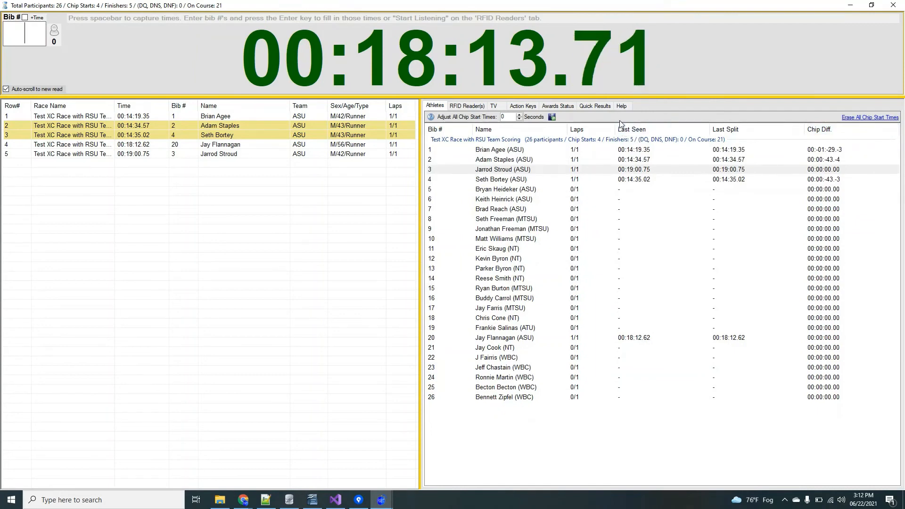
Step: Look up bib 3's quick results again to check the adjusted time
left_click(595, 106)
left_click(590, 128)
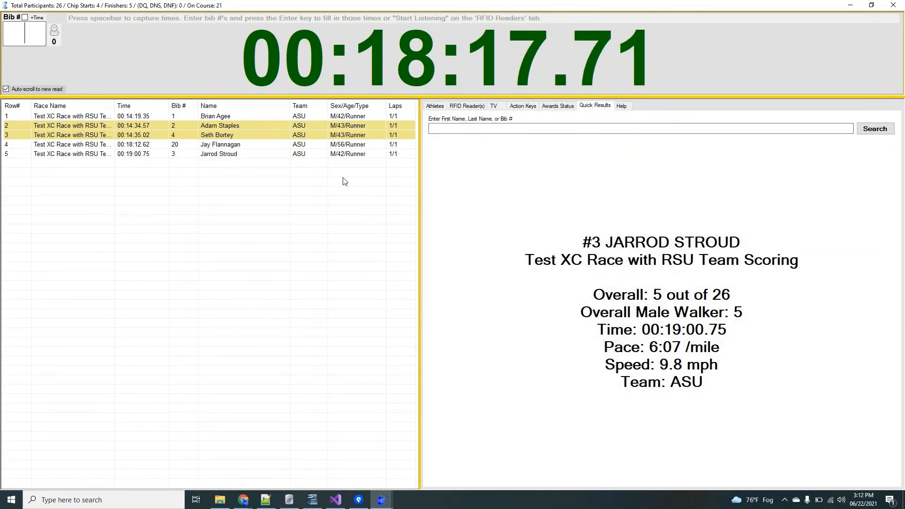
left_click(197, 146)
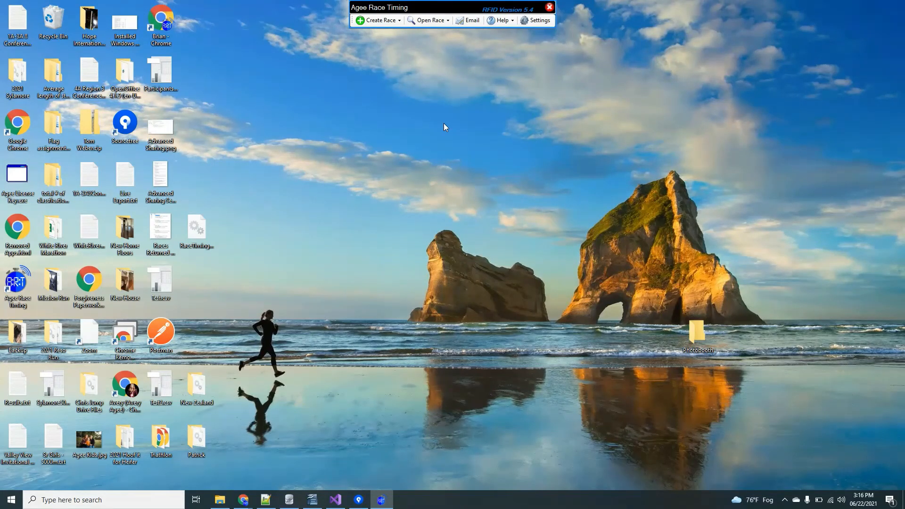
Step: Open the Test XC Race with RSU Team Scoring race and review its invoice report
left_click(435, 22)
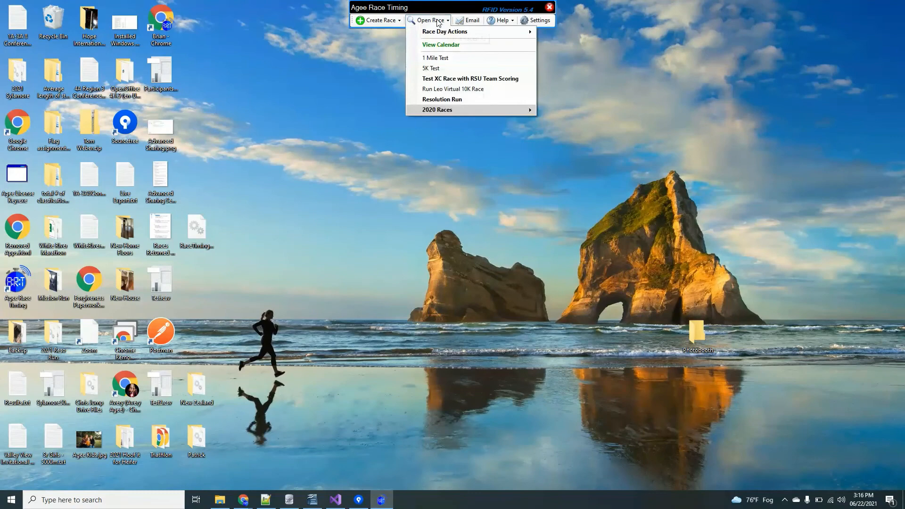
left_click(453, 78)
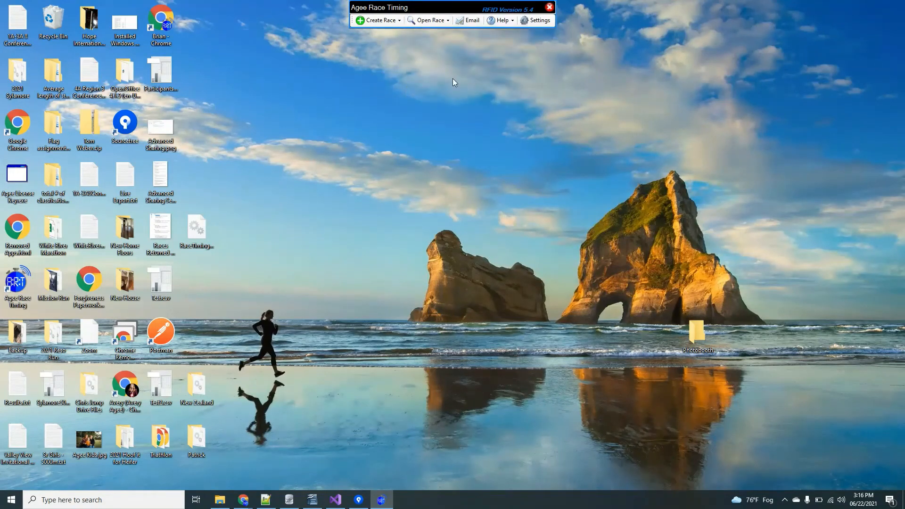
left_click(802, 19)
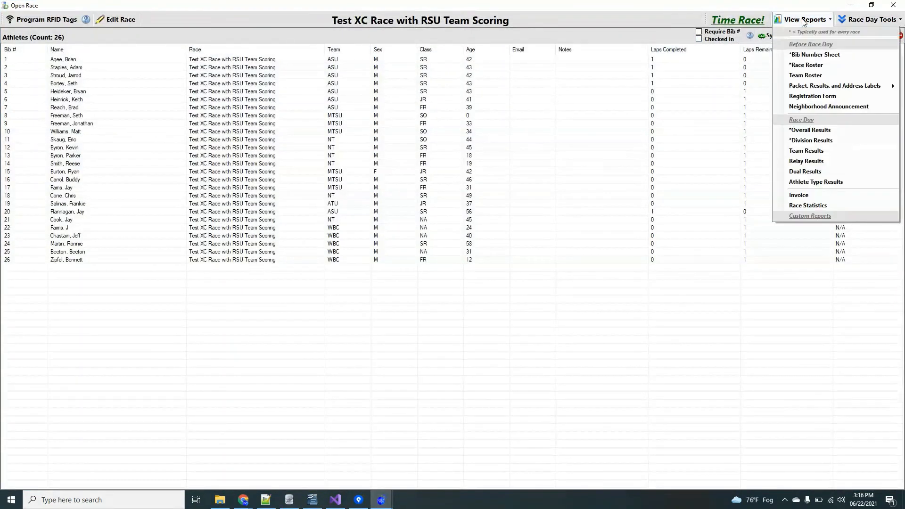
left_click(806, 196)
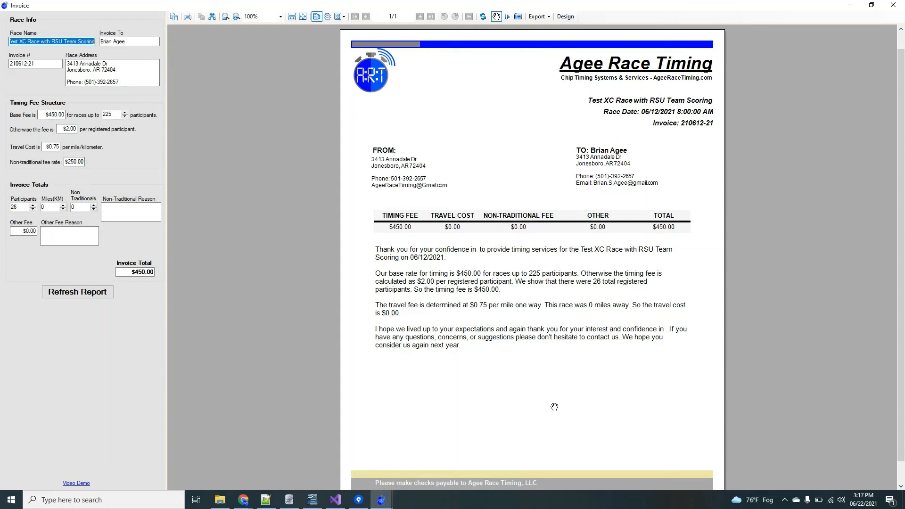
scroll(554, 404, "down", 1)
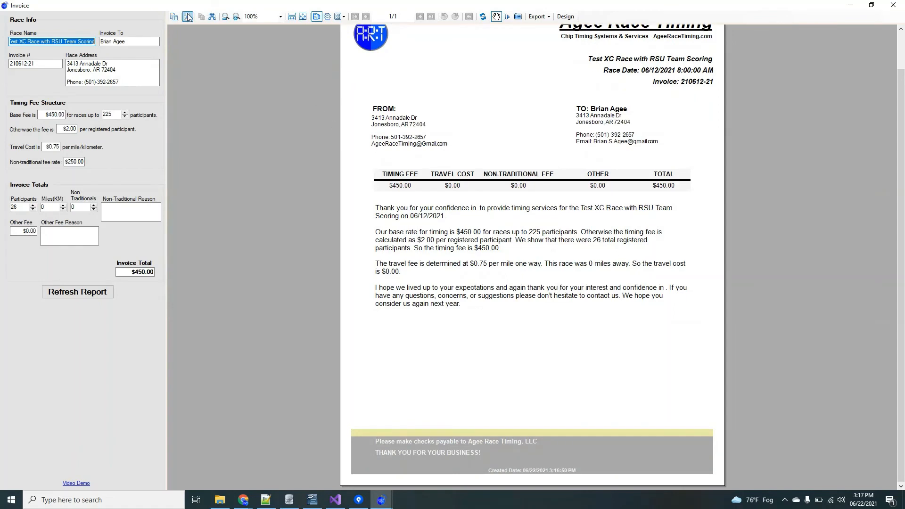
scroll(343, 178, "up", 1)
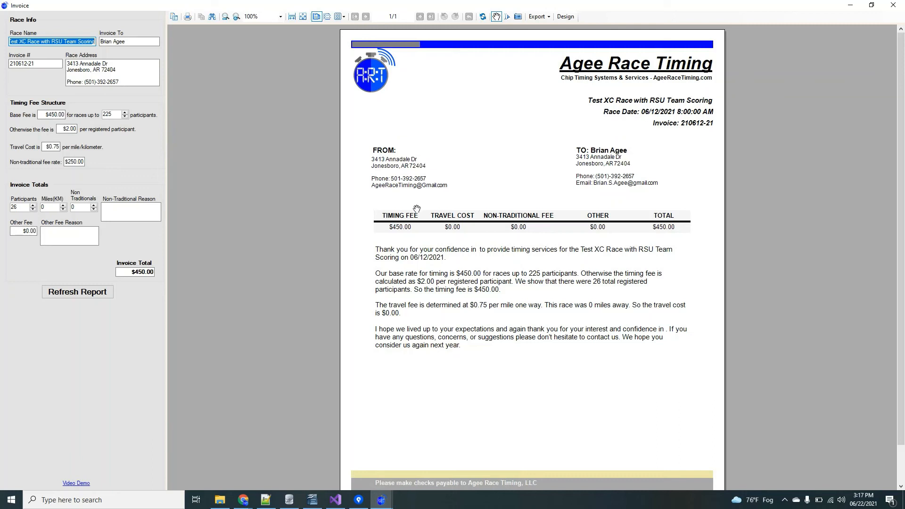
Step: Open the invoice layout in the report designer, collapse Page 1, and enlarge the report explorer to examine its parameters
left_click(569, 18)
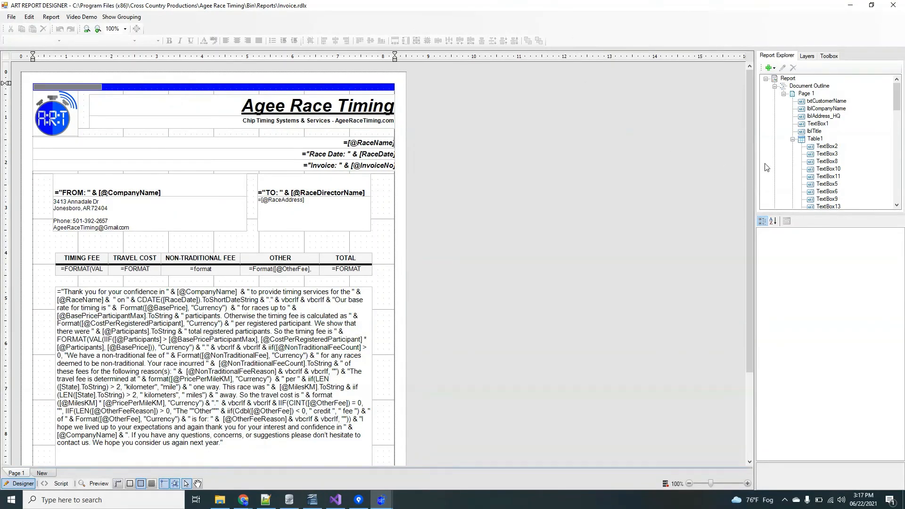
left_click(784, 93)
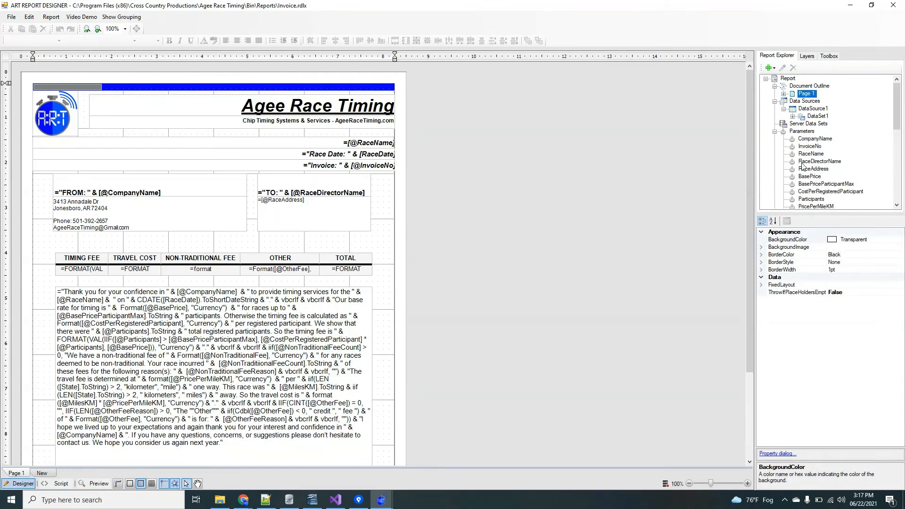
scroll(807, 170, "down", 2)
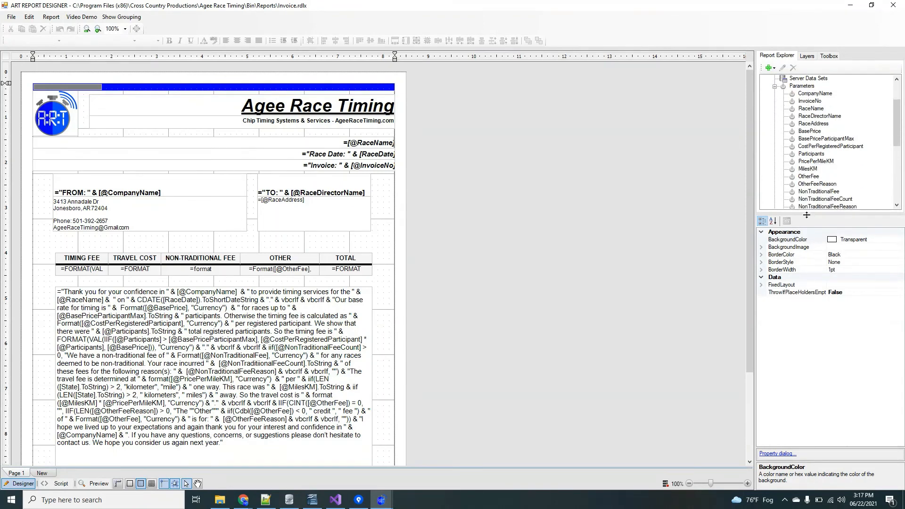
left_click_drag(807, 215, 814, 285)
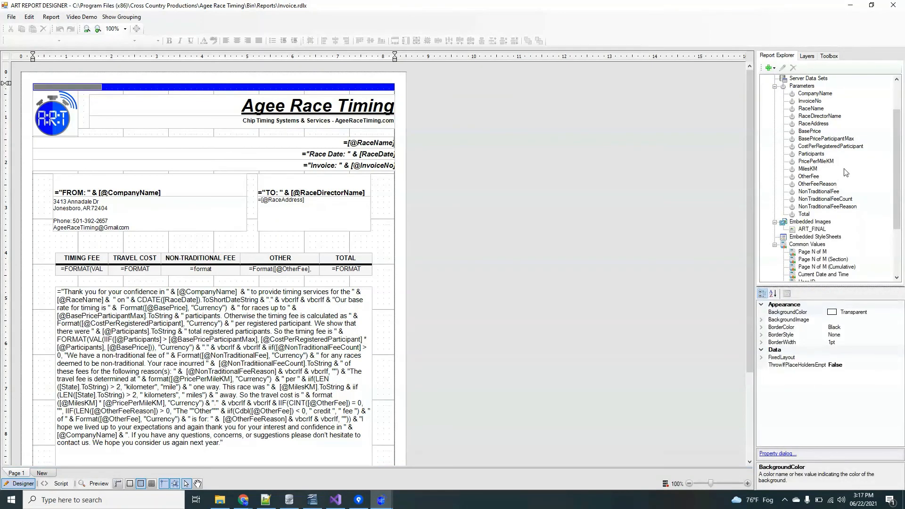
scroll(846, 173, "up", 1)
Step: Open the invoice report's BasePrice parameter for editing
left_click(809, 153)
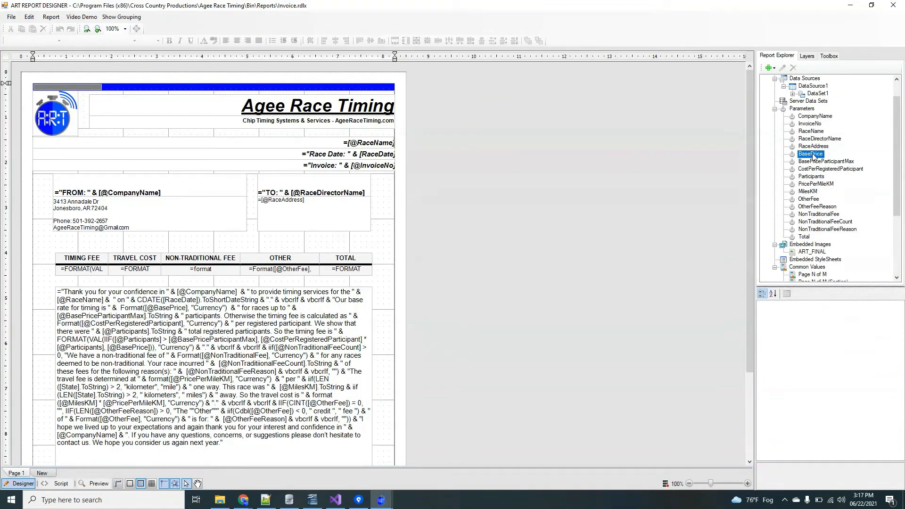
right_click(815, 156)
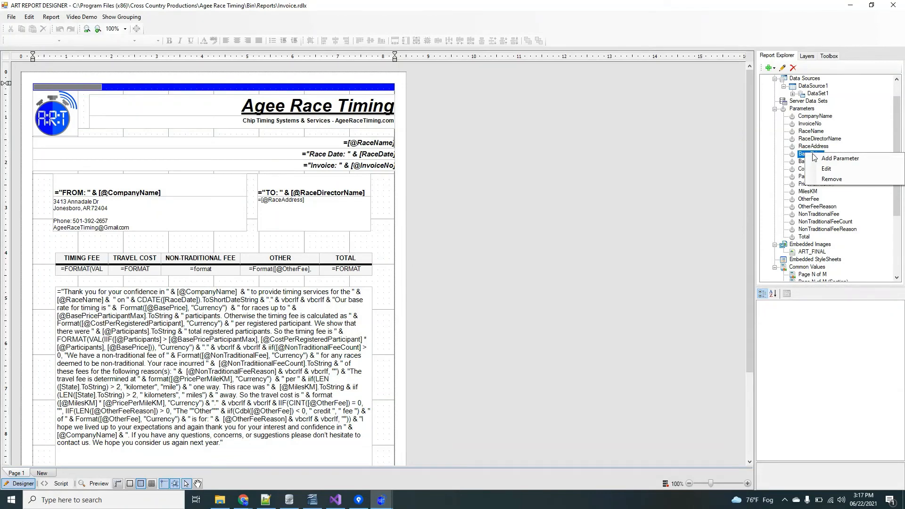
left_click(826, 168)
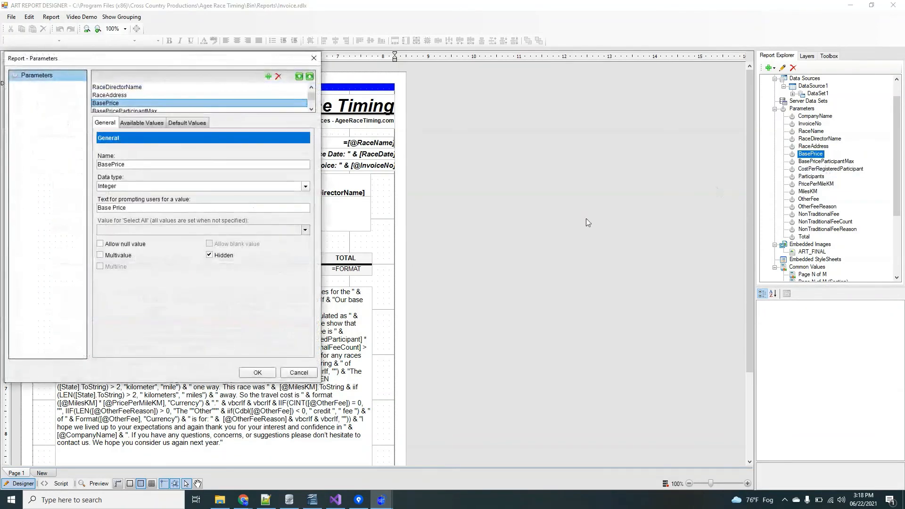
Step: Check the BasePrice parameter's default value and leave the parameter settings without saving
left_click(187, 122)
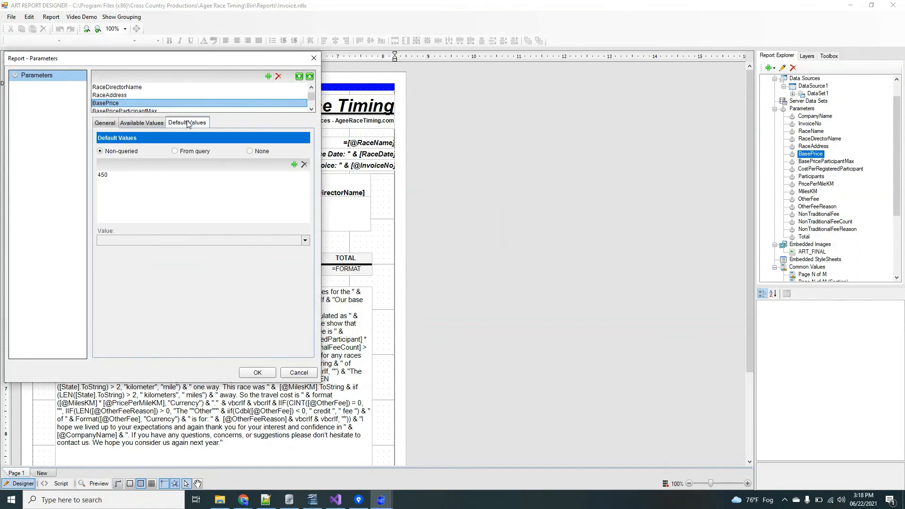
left_click(138, 174)
left_click(132, 176)
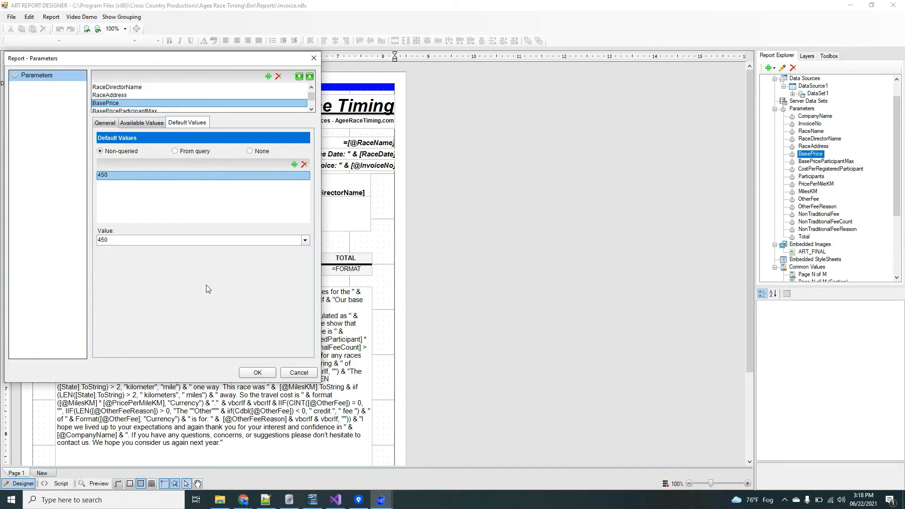
left_click(299, 372)
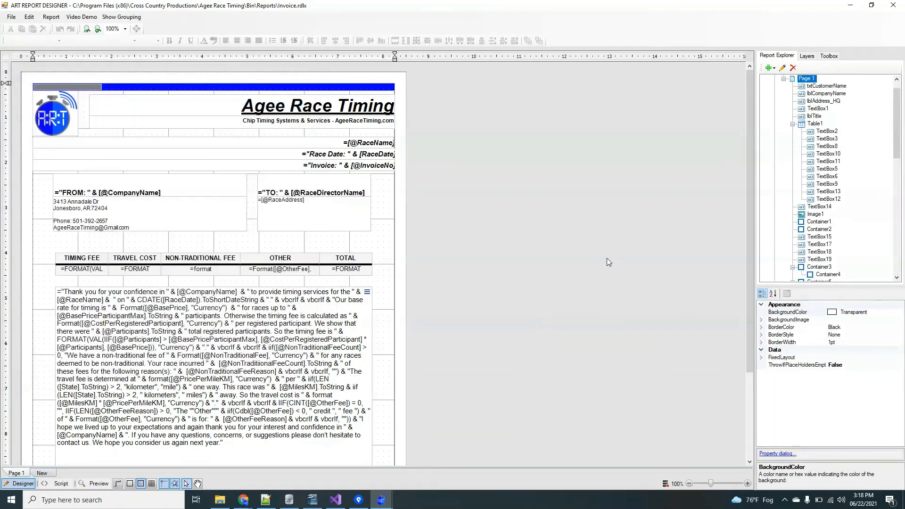
Step: Open the CostPerRegisteredParticipant parameter, check its default value, and leave without saving
scroll(825, 179, "down", 10)
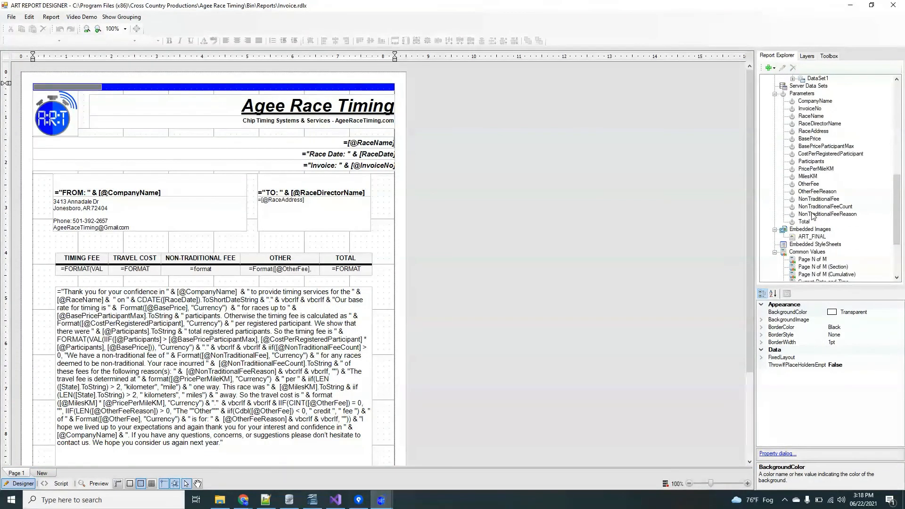
left_click(807, 178)
left_click(810, 187)
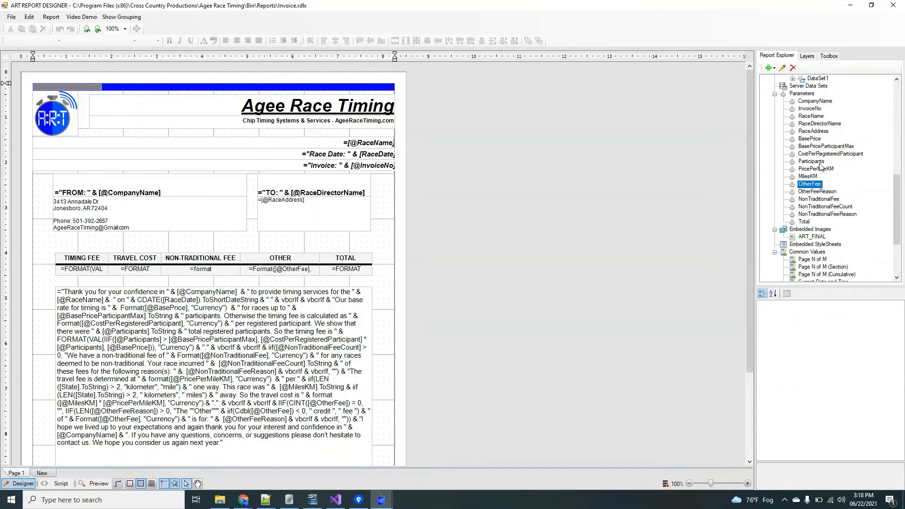
left_click(809, 164)
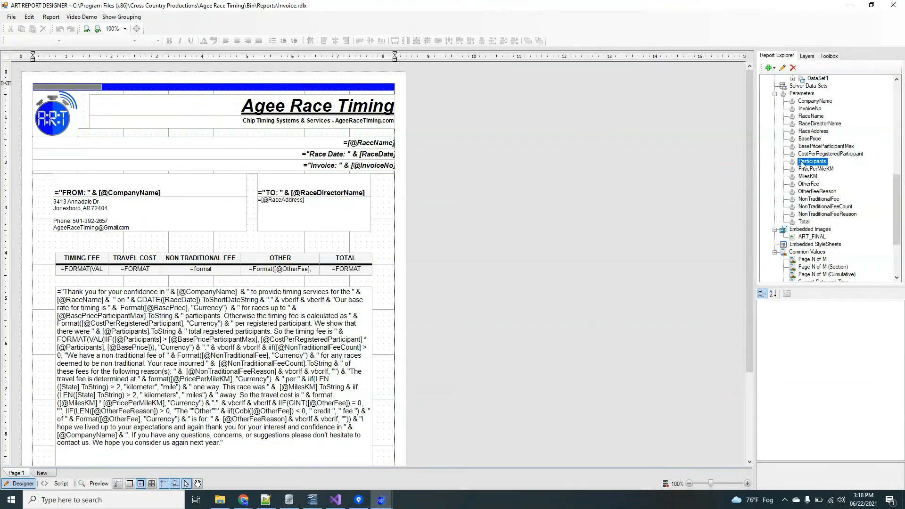
left_click(812, 156)
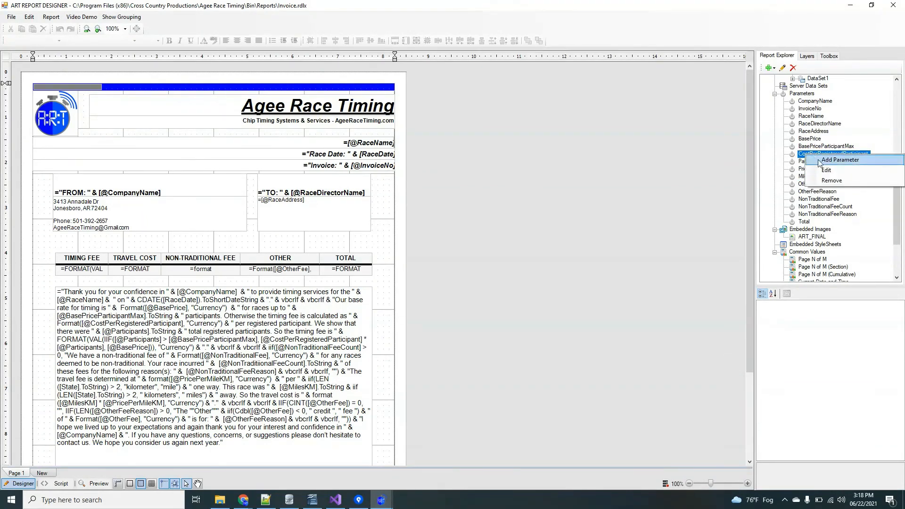
double_click(812, 156)
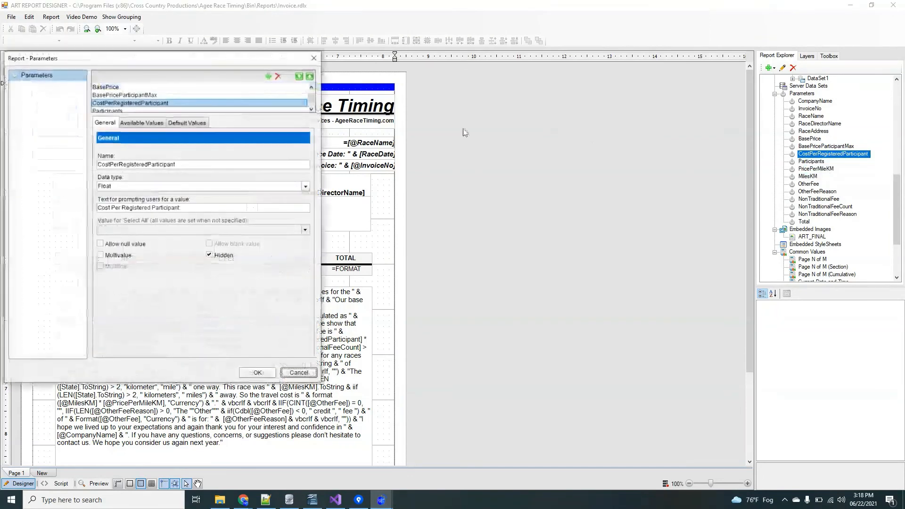
left_click(185, 123)
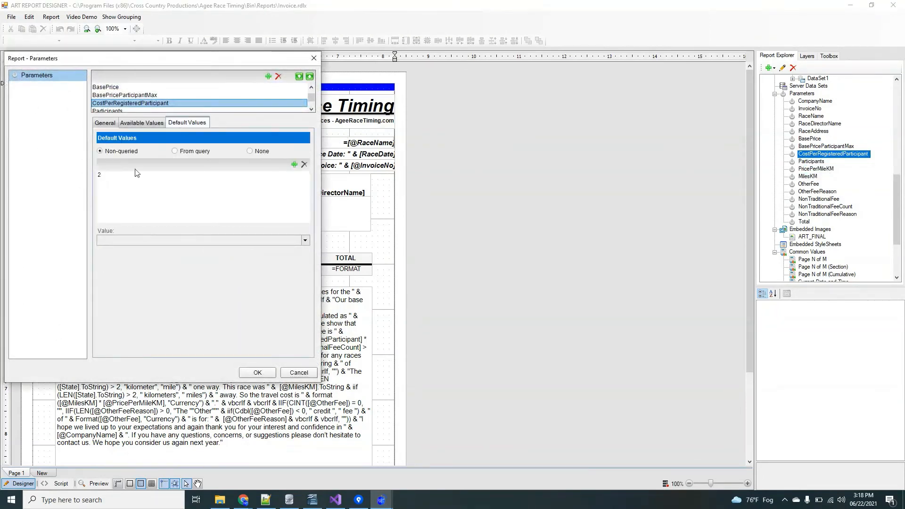
left_click(299, 373)
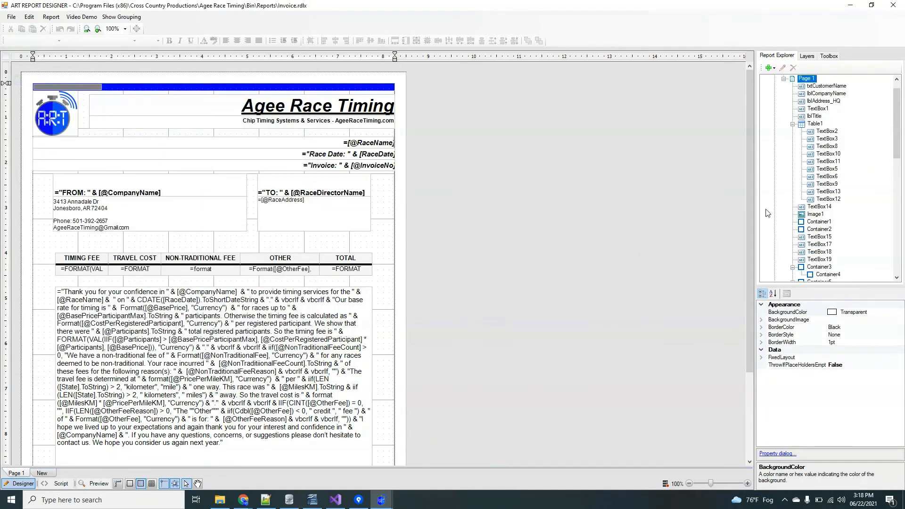
Step: Collapse Page 1, open the BasePriceParticipantMax parameter, check its default value, and leave without saving
left_click(783, 78)
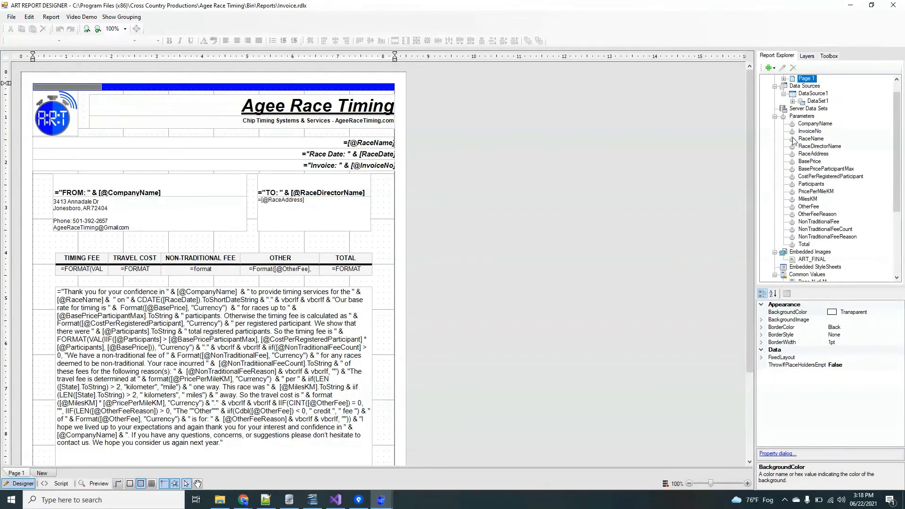
left_click(820, 170)
right_click(821, 169)
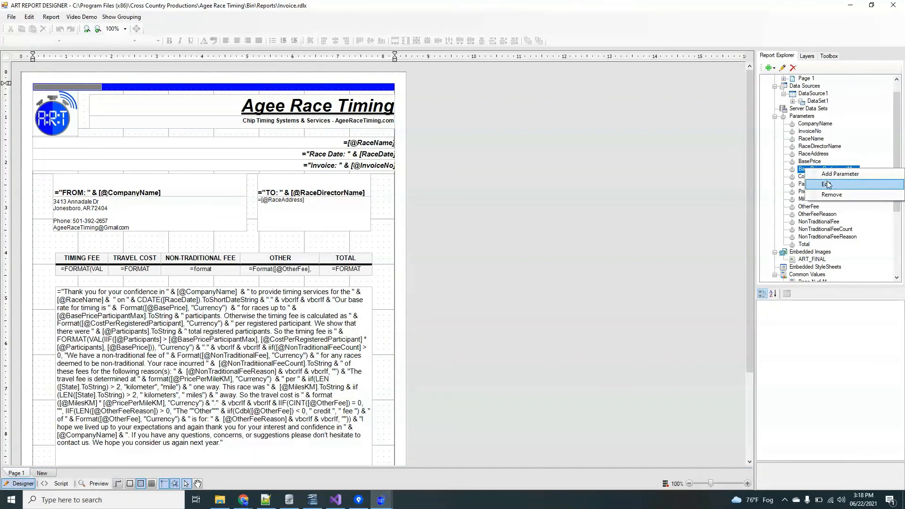
left_click(826, 184)
left_click(186, 123)
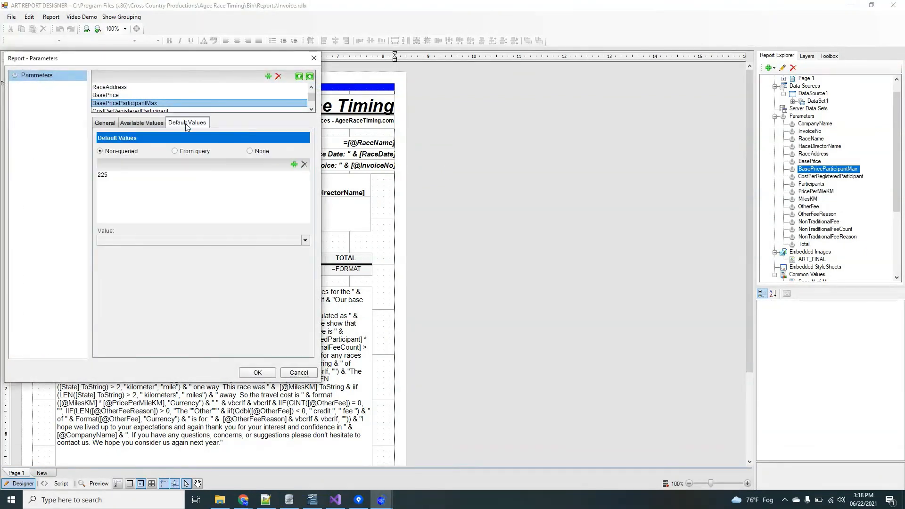
left_click(136, 178)
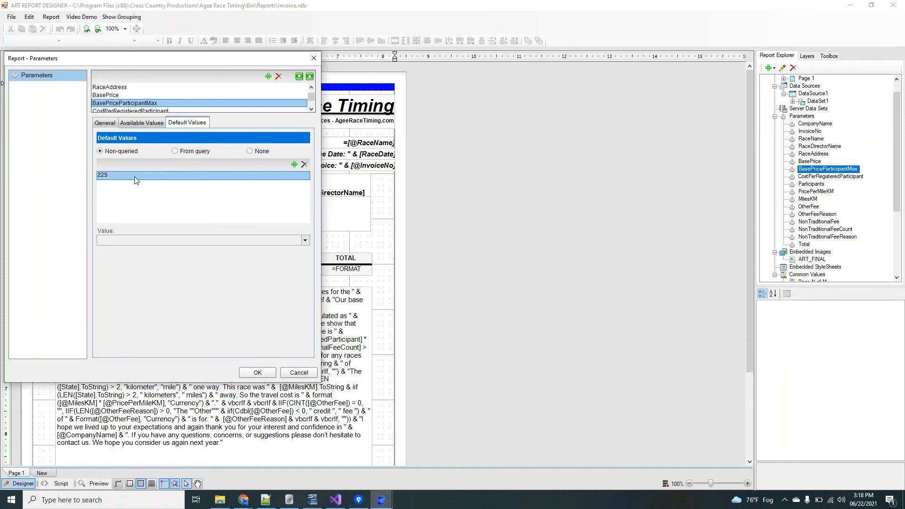
left_click(314, 58)
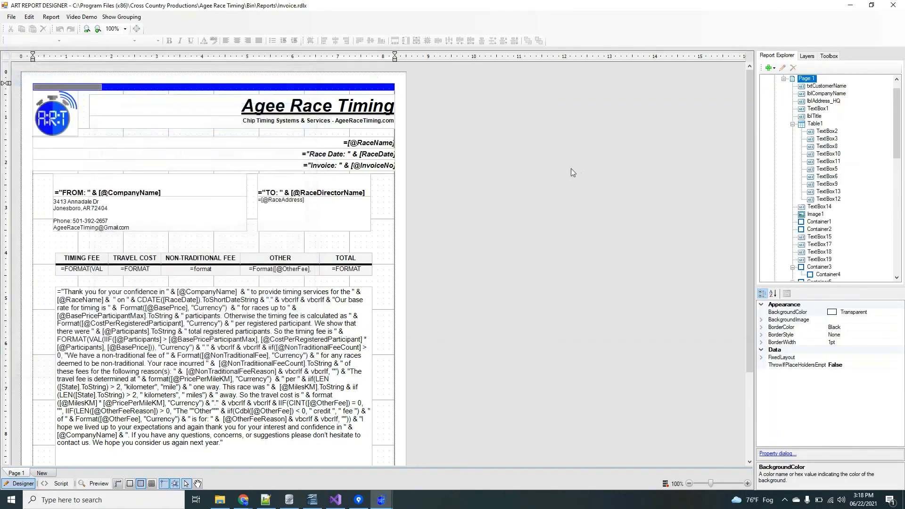
Step: Collapse Table1 and Page 1 in the report outline to review the full list of invoice parameters
double_click(802, 124)
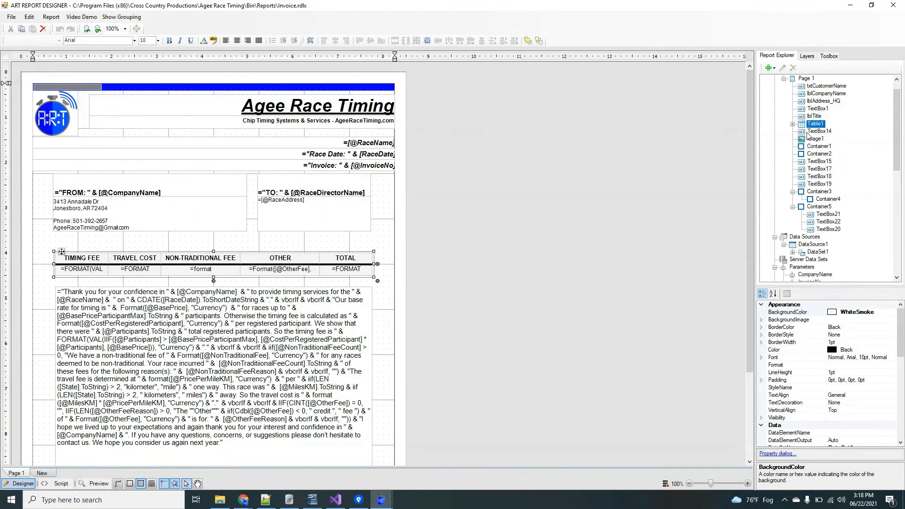
scroll(804, 144, "up", 1)
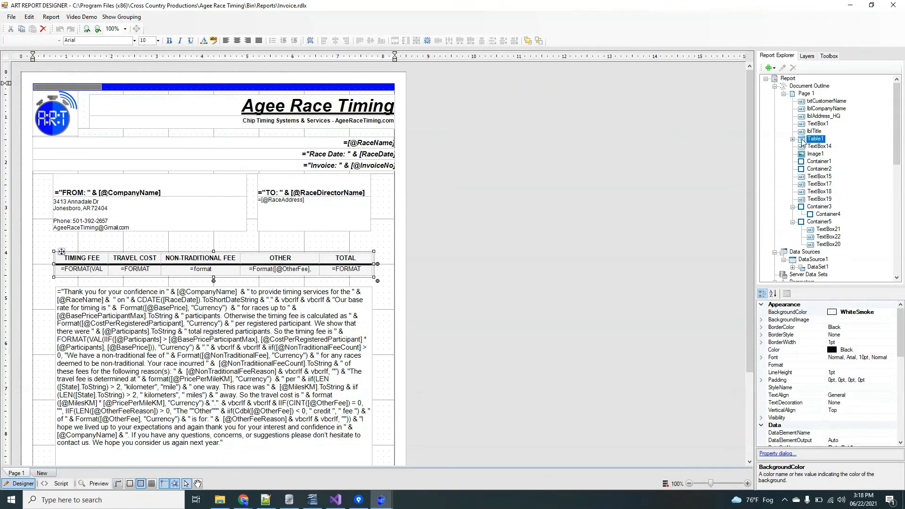
left_click(784, 94)
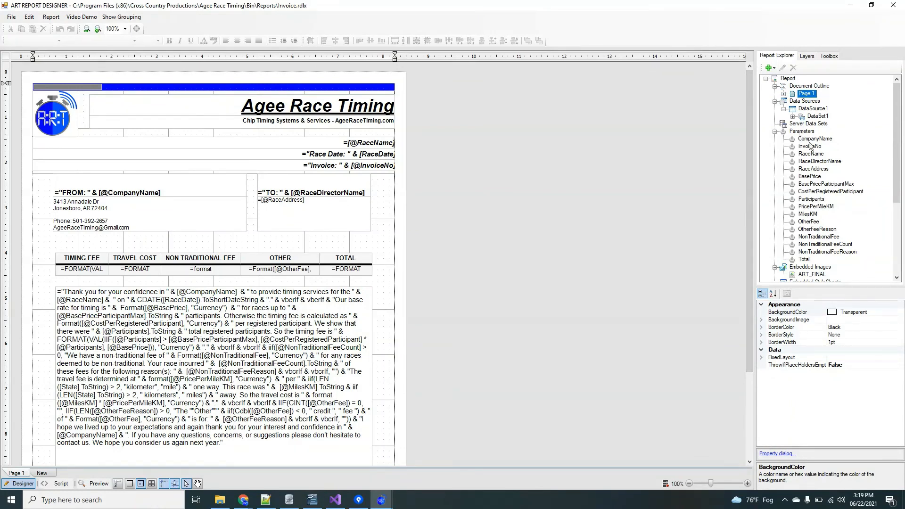
Step: Inspect the expression of the invoice's thank-you text box, highlighting "Thank you for your confidence in", then cancel and close the report designer
left_click(229, 320)
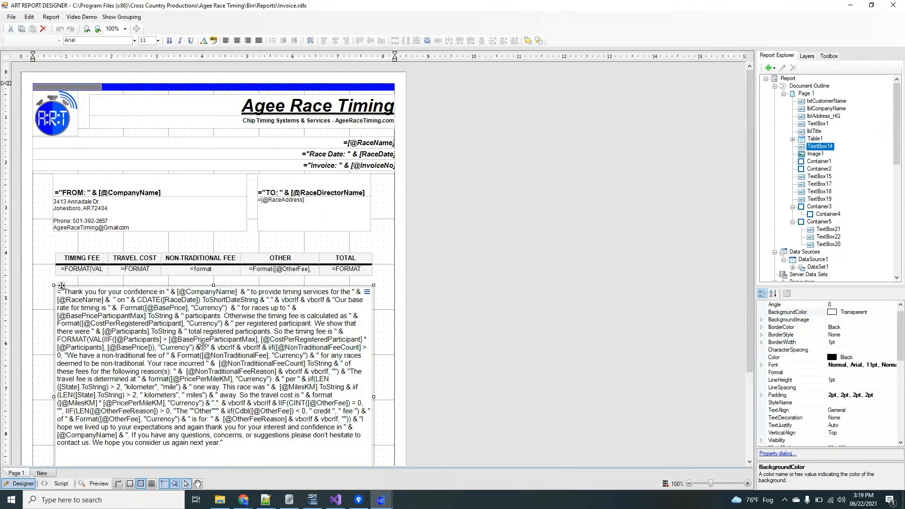
right_click(255, 351)
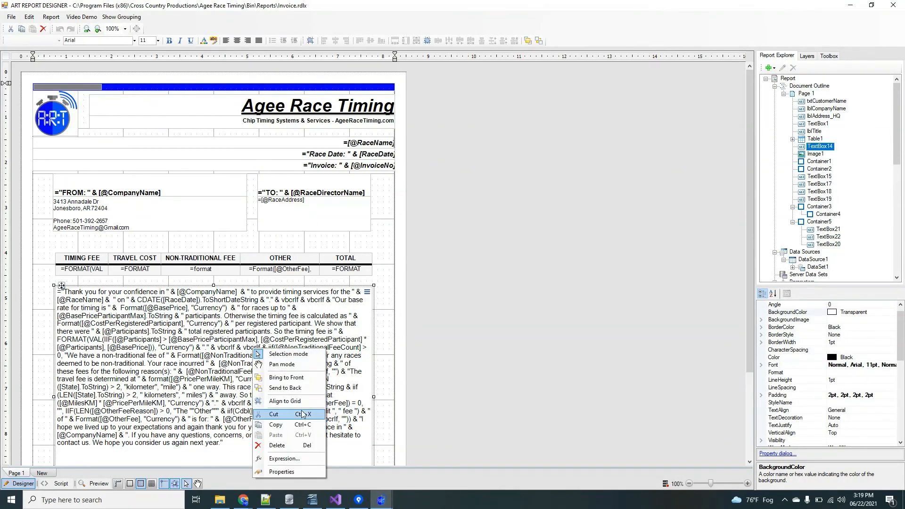
left_click(285, 459)
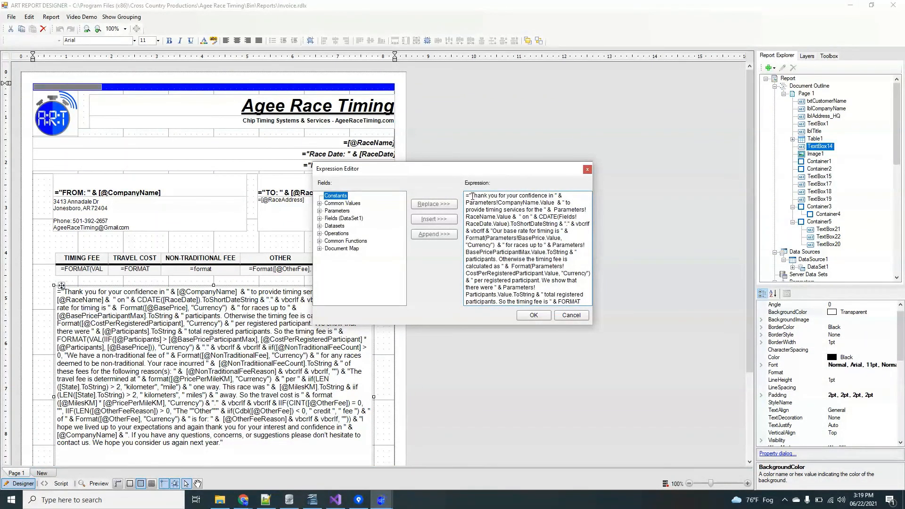
left_click_drag(473, 195, 554, 196)
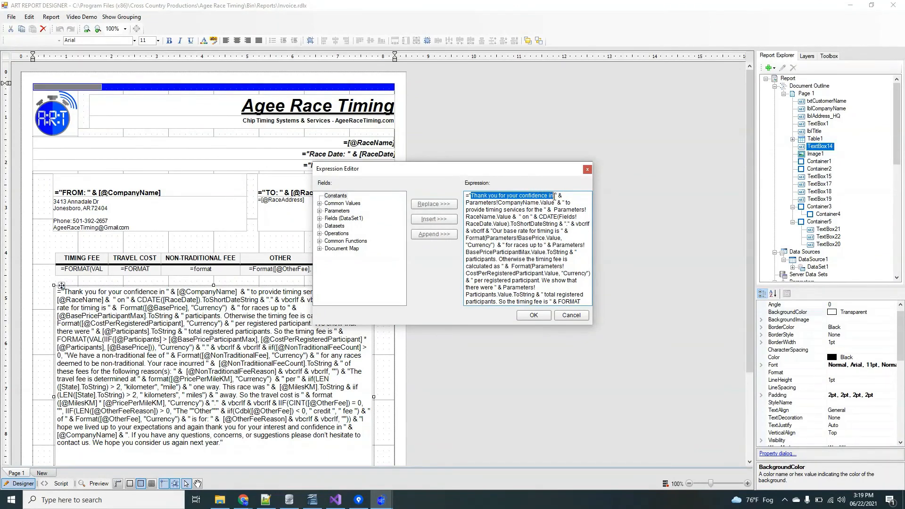
left_click(571, 316)
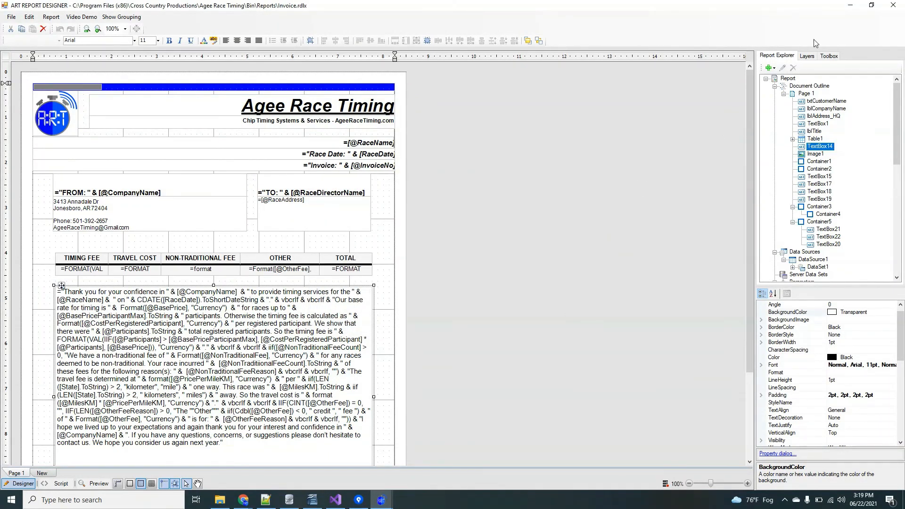
left_click(893, 5)
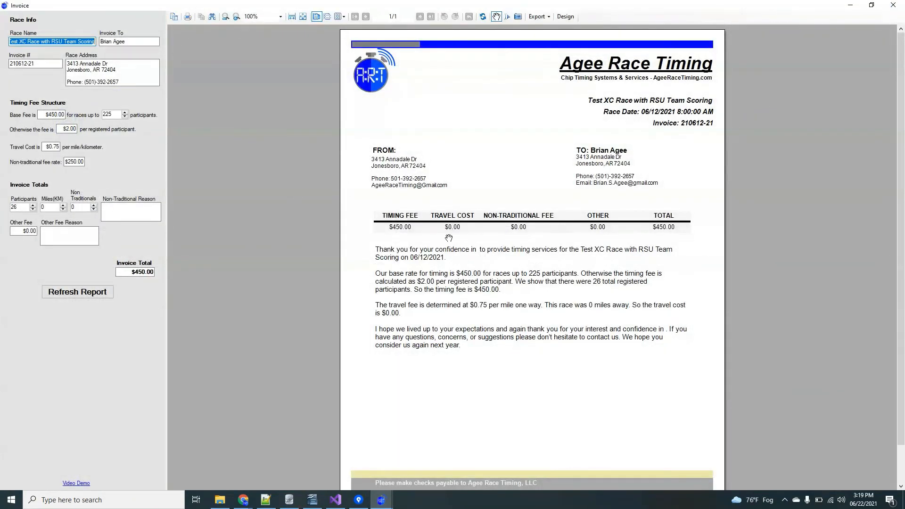